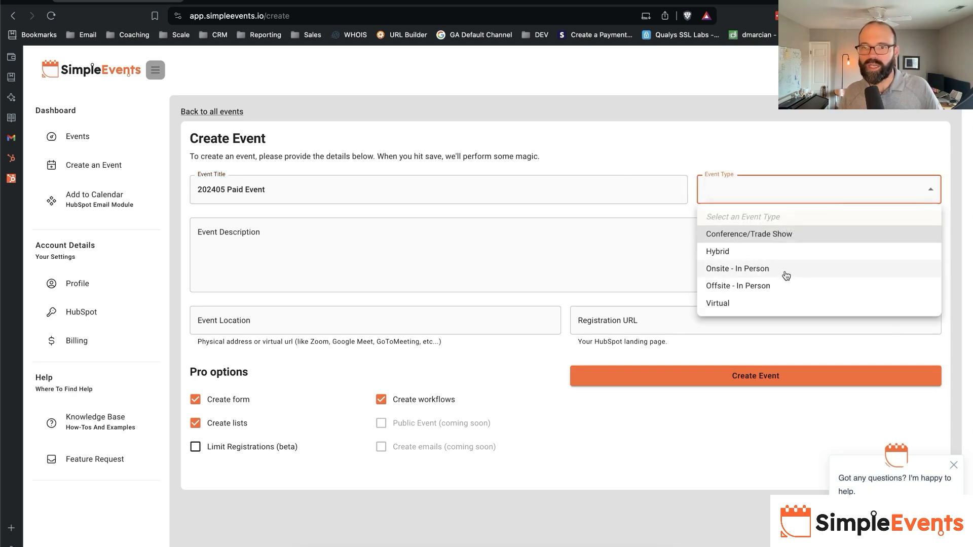
- Set the event type to Onsite - In Person and the start date to 05/10/2024, 11:00 AM
{"action": "left_click", "coordinate": [786, 275]}
{"action": "left_click", "coordinate": [771, 232]}
{"action": "type", "text": "05/10/2024"}
{"action": "key", "text": "Tab"}
{"action": "type", "text": "11:00"}
{"action": "key", "text": "Tab"}
{"action": "left_click", "coordinate": [852, 232]}
{"action": "left_click", "coordinate": [845, 232]}
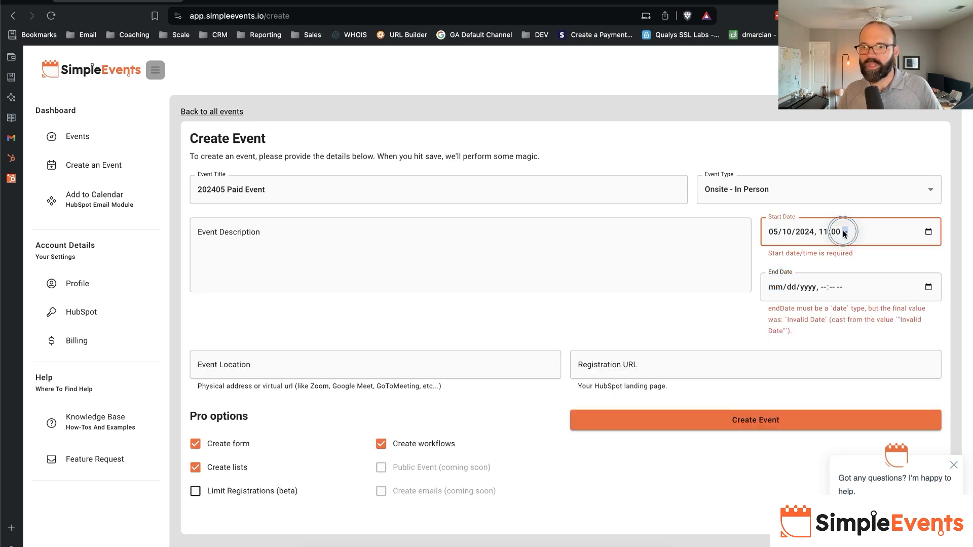
{"action": "type", "text": "a"}
- Set the event's end date to 05/10/2024, 12:00 PM
{"action": "key", "text": "Tab"}
{"action": "type", "text": "05/10/"}
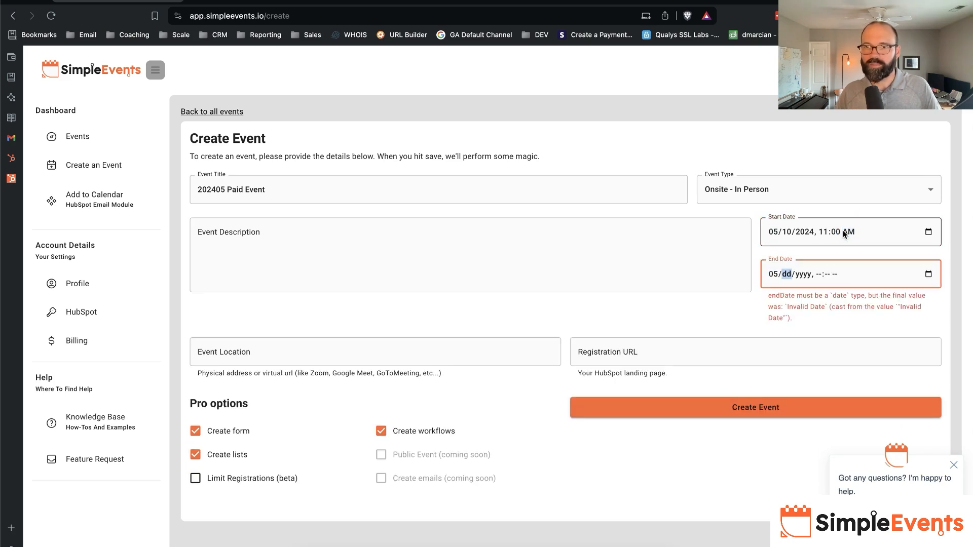
{"action": "type", "text": "2024"}
{"action": "key", "text": "Tab"}
{"action": "type", "text": "1200p"}
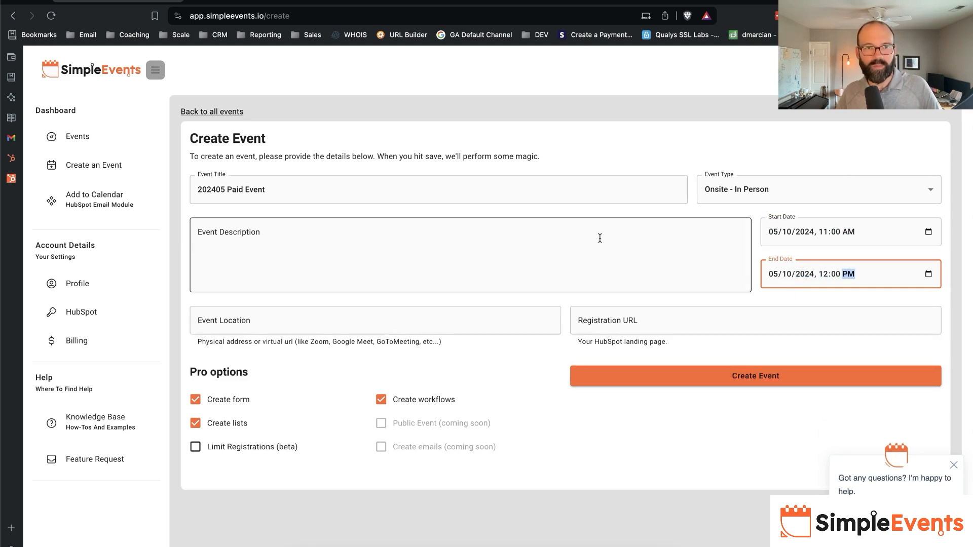
- Enter "This is my awesome paid event!" as the event description
{"action": "left_click", "coordinate": [637, 238]}
{"action": "type", "text": "This is my awesome paid evernt"}
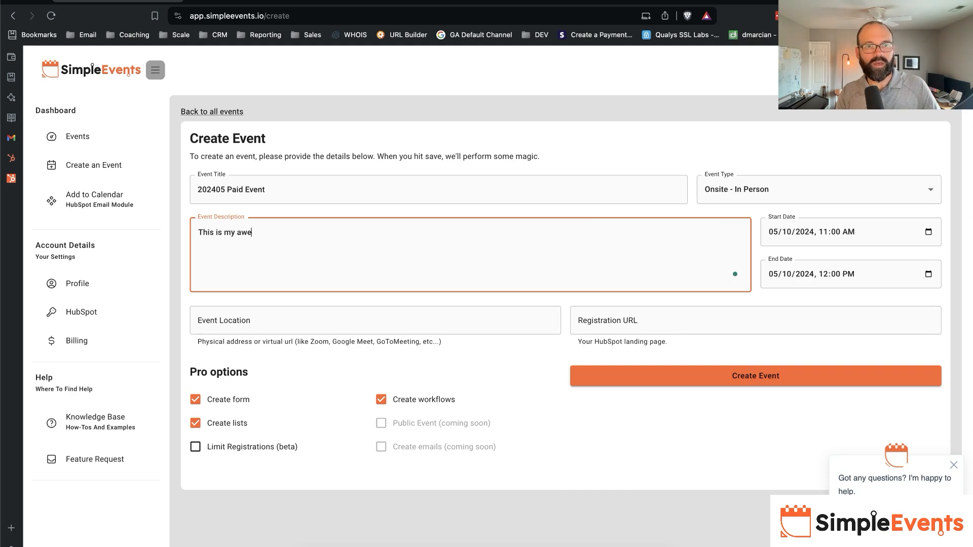
{"action": "key", "text": "BackSpace"}
{"action": "key", "text": "BackSpace"}
{"action": "key", "text": "BackSpace"}
{"action": "type", "text": "nt!"}
{"action": "key", "text": "Tab"}
{"action": "key", "text": "Tab"}
{"action": "key", "text": "Tab"}
{"action": "key", "text": "Tab"}
{"action": "key", "text": "Tab"}
{"action": "key", "text": "Tab"}
{"action": "key", "text": "Tab"}
{"action": "key", "text": "Tab"}
{"action": "key", "text": "Tab"}
{"action": "key", "text": "Tab"}
{"action": "key", "text": "Tab"}
{"action": "key", "text": "Tab"}
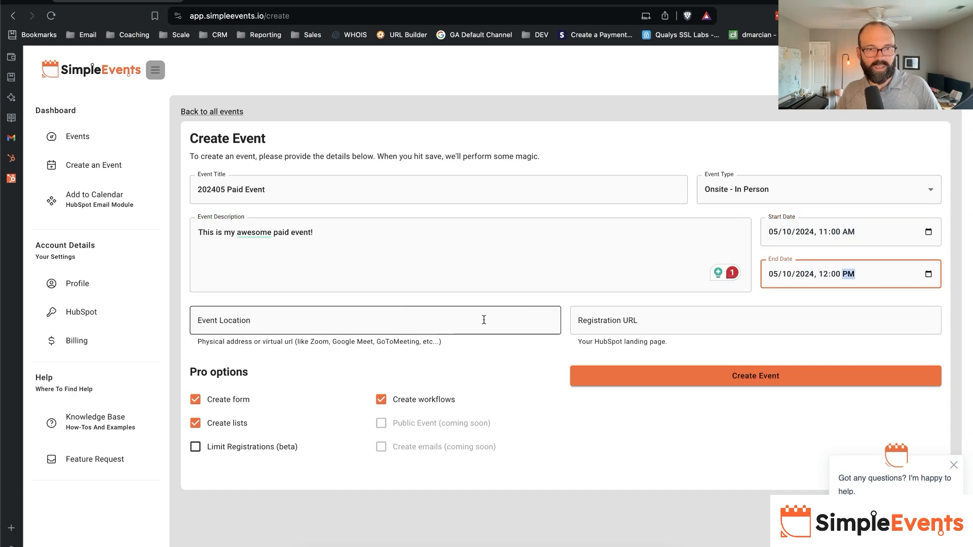
- Enter the event's full address, including city, state and ZIP code, as the event location
{"action": "left_click", "coordinate": [405, 319]}
{"action": "type", "text": "123 Computer Lance"}
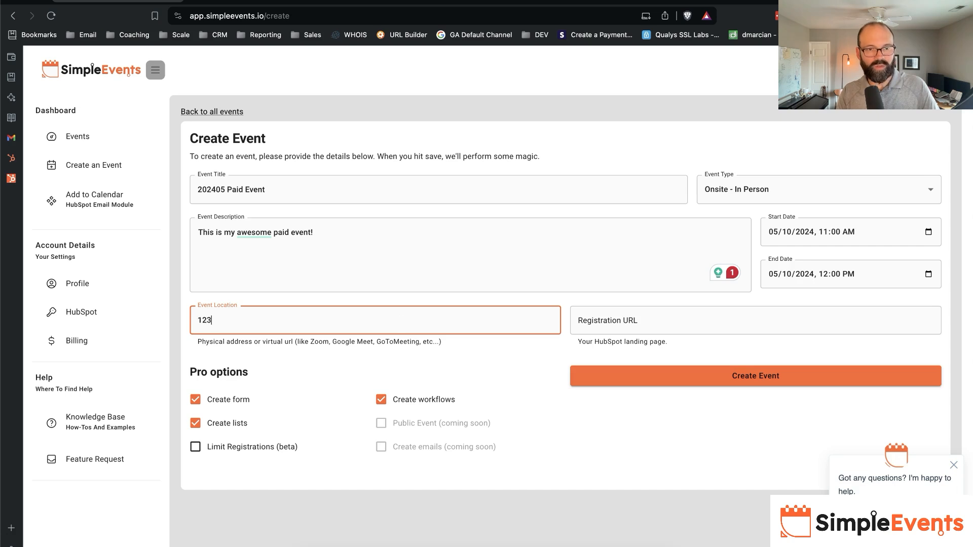
{"action": "key", "text": "BackSpace"}
{"action": "key", "text": "BackSpace"}
{"action": "type", "text": "e"}
{"action": "key", "text": "Tab"}
{"action": "key", "text": "shift+Tab"}
{"action": "key", "text": "End"}
{"action": "type", "text": ", Huntsv"}
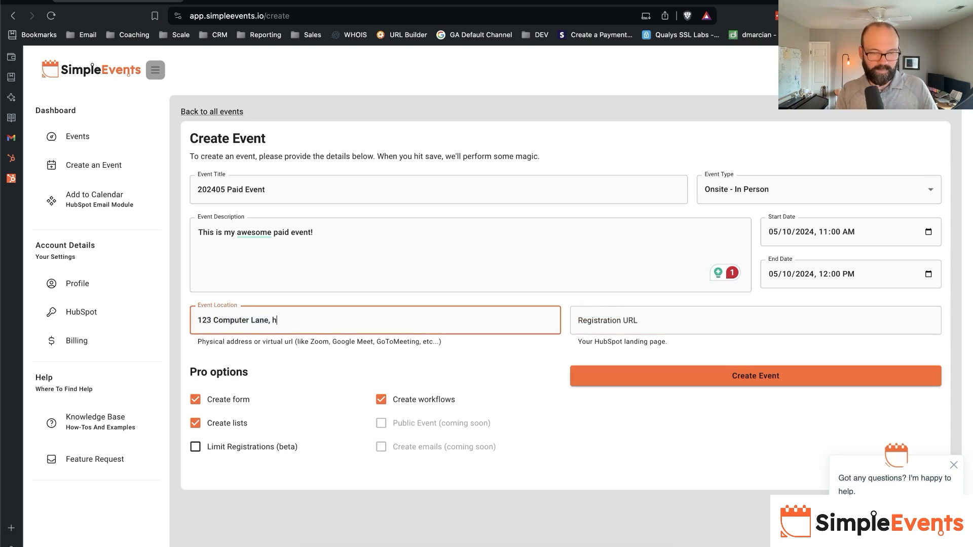
{"action": "key", "text": "alt+BackSpace"}
{"action": "type", "text": "Huntsvill"}
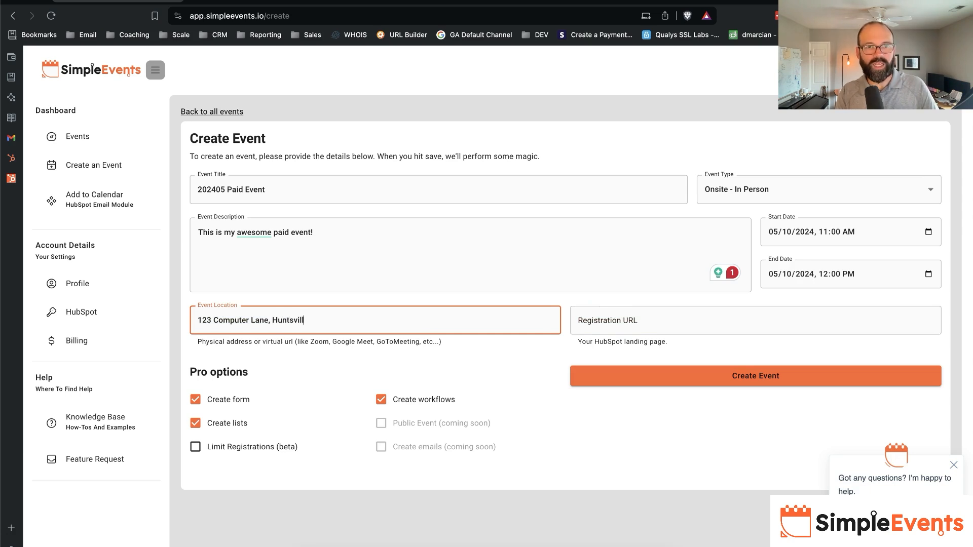
{"action": "type", "text": "e, AL 35801"}
{"action": "key", "text": "Tab"}
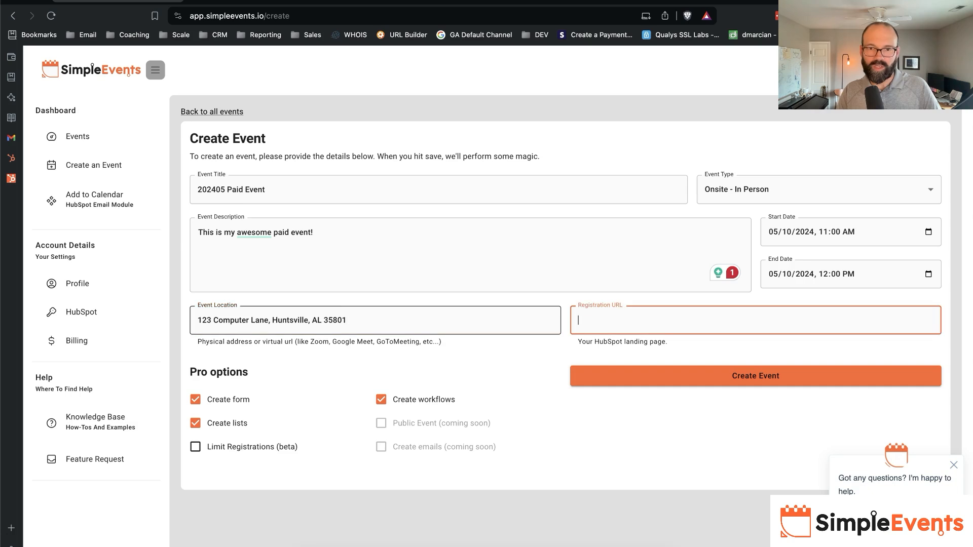
{"action": "key", "text": "Tab"}
{"action": "left_click", "coordinate": [317, 331]}
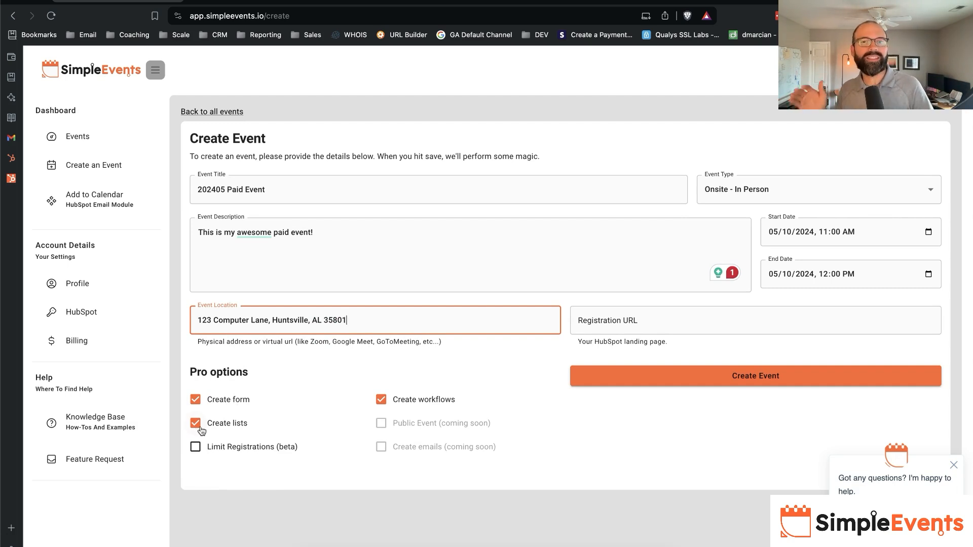
- Turn off form creation in the Pro options and create the event
{"action": "left_click", "coordinate": [208, 403]}
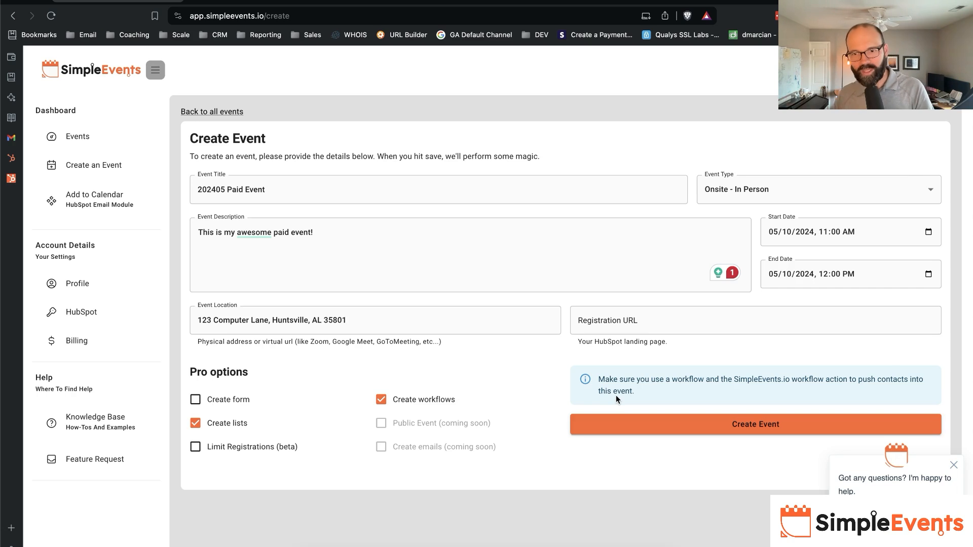
{"action": "left_click", "coordinate": [709, 423]}
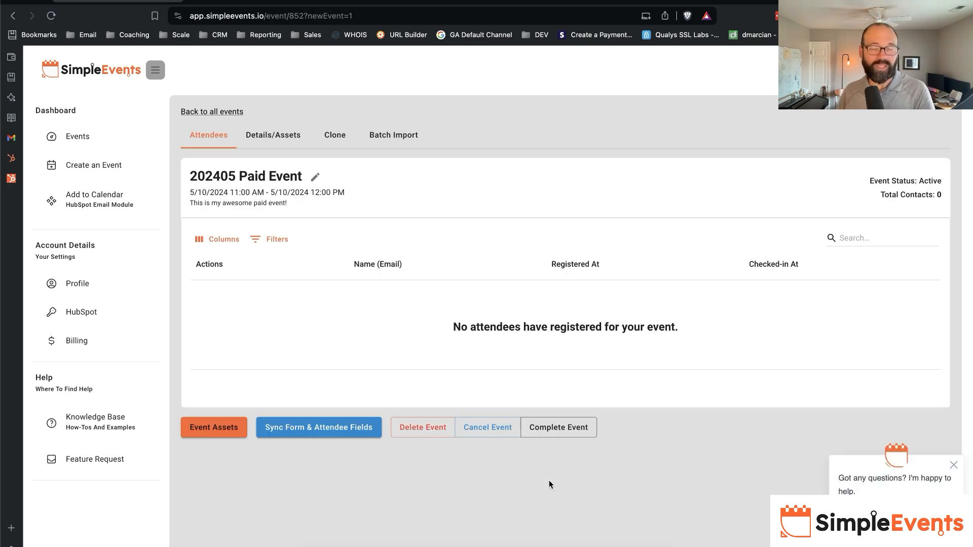
- Switch to HubSpot and refresh the marketing events list to check for the 202405 Paid Event
{"action": "left_click", "coordinate": [292, 1]}
{"action": "key", "text": "super+r"}
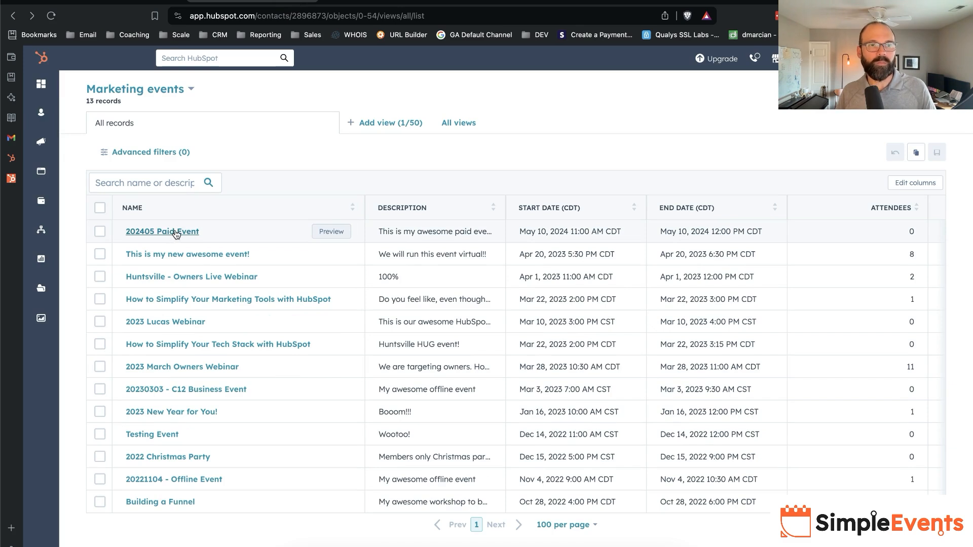
{"action": "scroll", "coordinate": [175, 232], "scroll_direction": "up", "scroll_amount": 2}
{"action": "scroll", "coordinate": [176, 232], "scroll_direction": "down", "scroll_amount": 2}
- Start a new blank payment link in HubSpot's Commerce area
{"action": "mouse_move", "coordinate": [56, 192]}
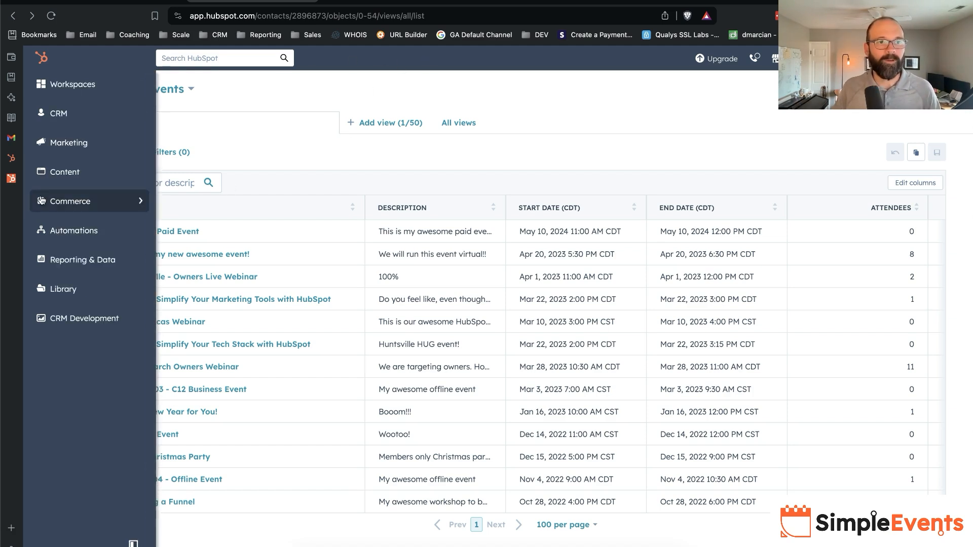
{"action": "left_click", "coordinate": [199, 166]}
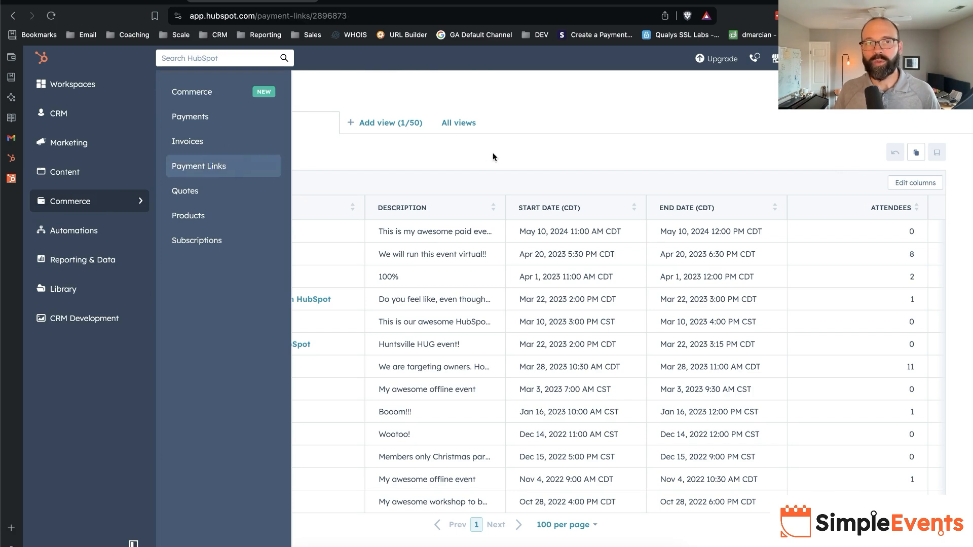
{"action": "left_click", "coordinate": [887, 146]}
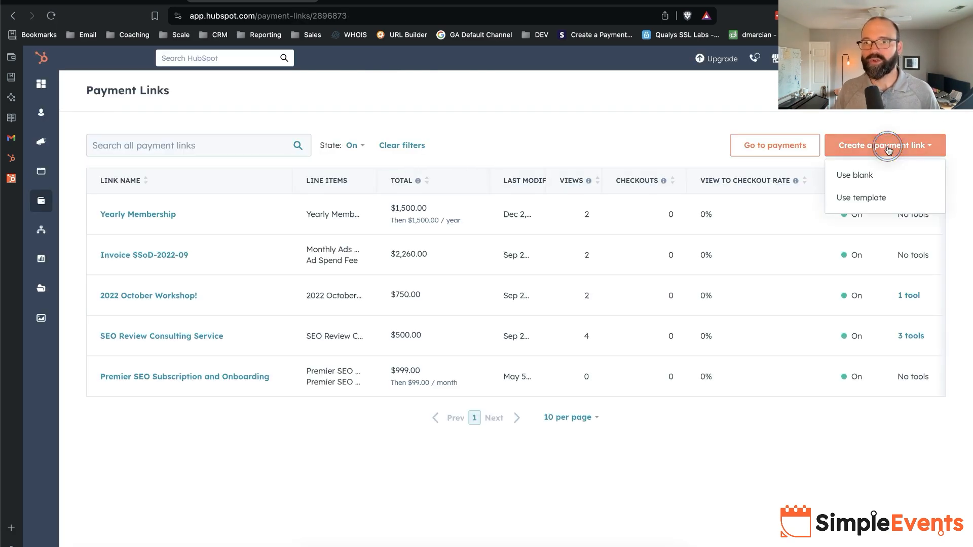
{"action": "left_click", "coordinate": [861, 175]}
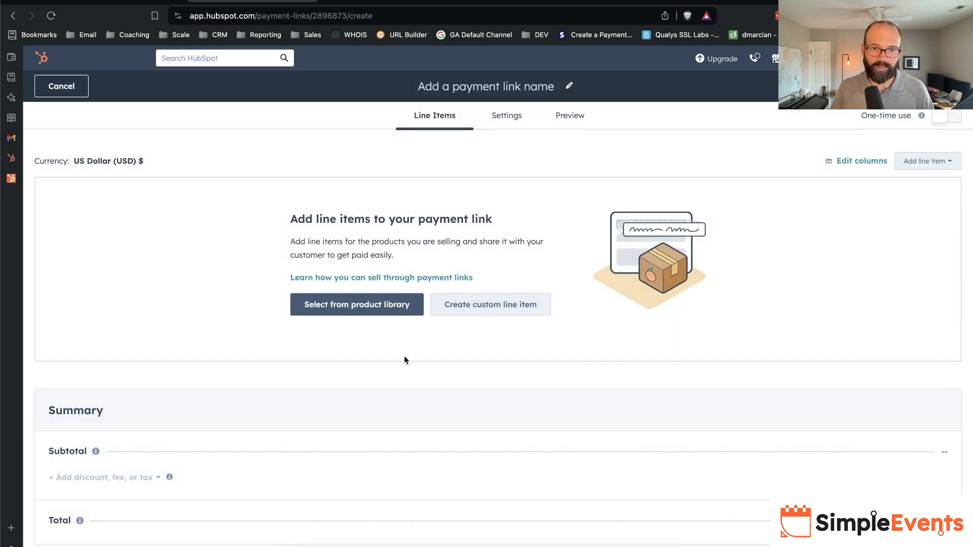
- Add a custom line item named "2024 Paid Event" with the description "This is your ticket for your event!" and a $150 unit price
{"action": "left_click", "coordinate": [476, 310]}
{"action": "left_click", "coordinate": [669, 188]}
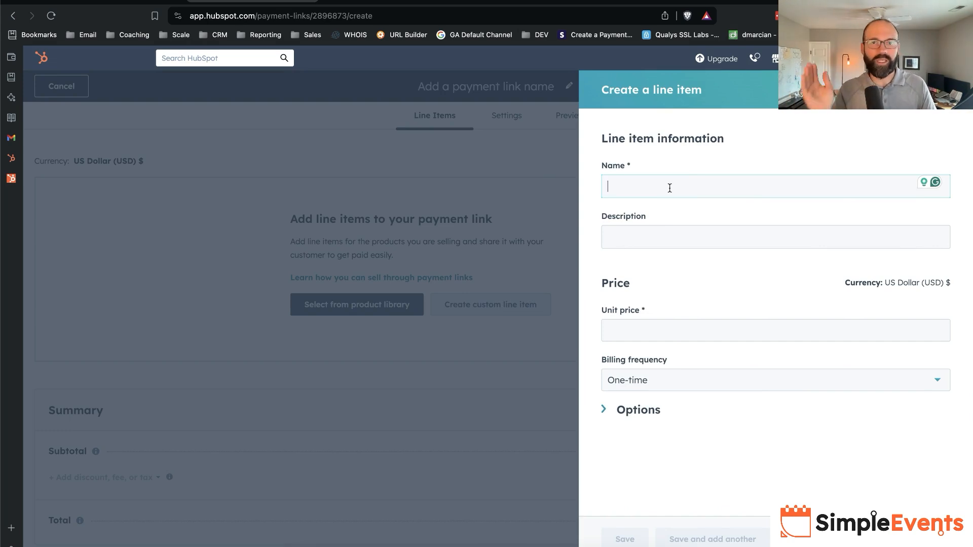
{"action": "type", "text": "2024 Pai"}
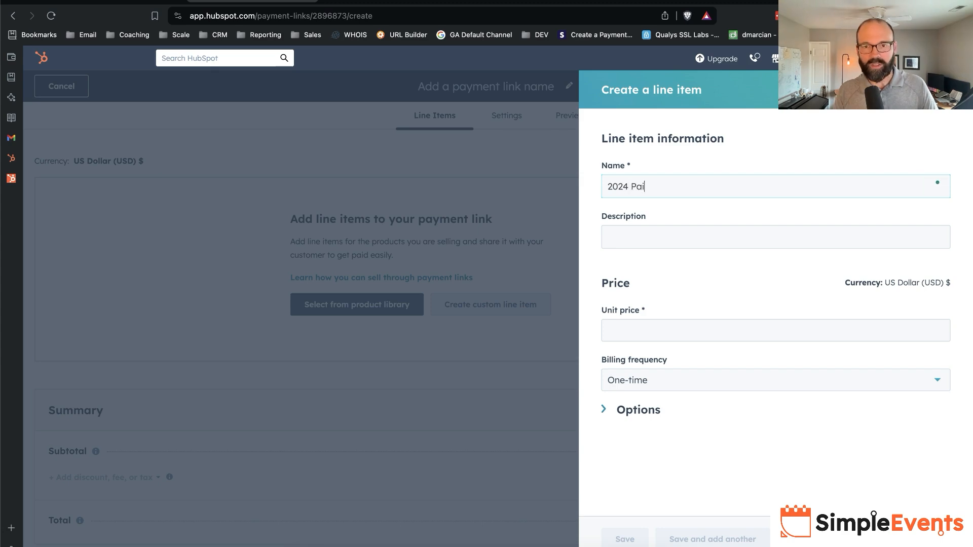
{"action": "type", "text": "d Event"}
{"action": "key", "text": "Tab"}
{"action": "type", "text": "this is your ticket for your event!"}
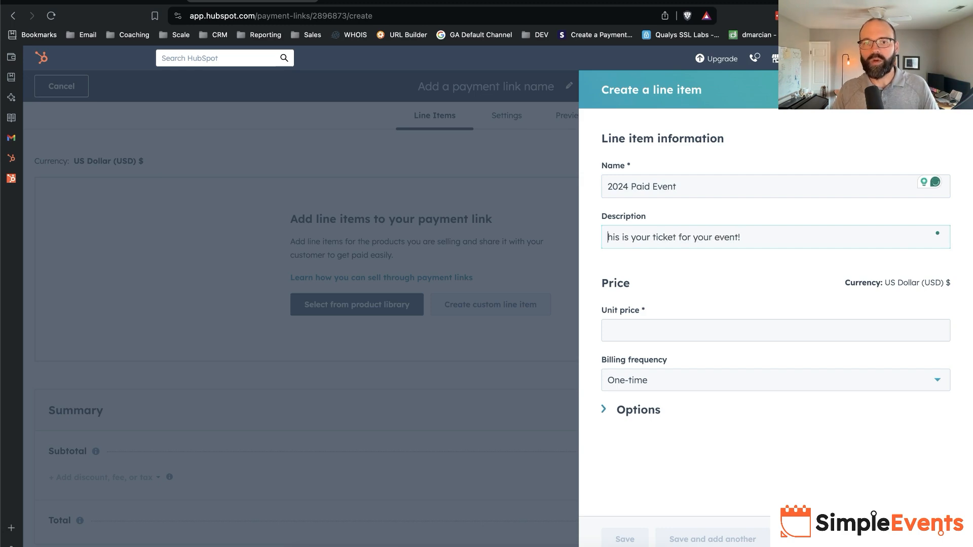
{"action": "key", "text": "Tab"}
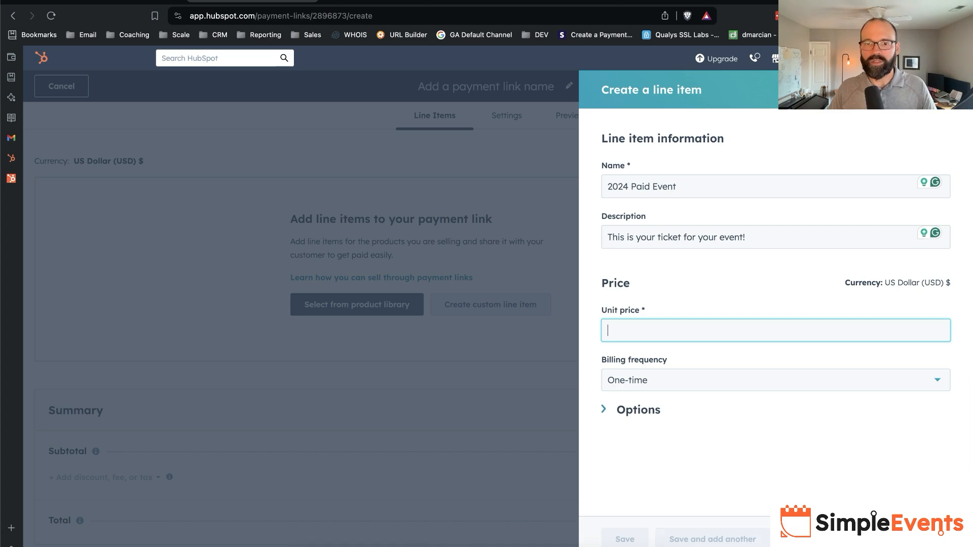
{"action": "type", "text": "150"}
{"action": "key", "text": "Tab"}
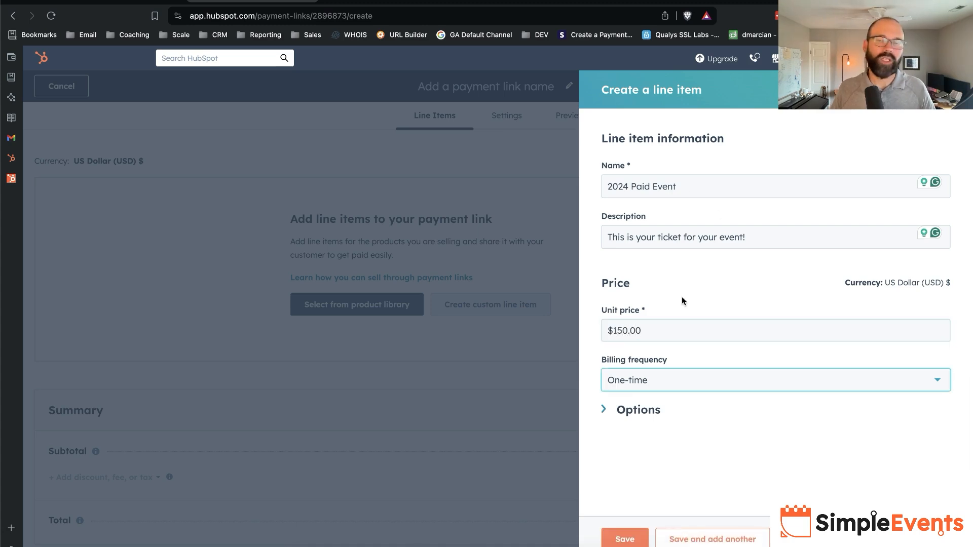
- Review the line item's quantity and customer options, and save the line item
{"action": "left_click", "coordinate": [634, 412]}
{"action": "scroll", "coordinate": [634, 413], "scroll_direction": "down", "scroll_amount": 2}
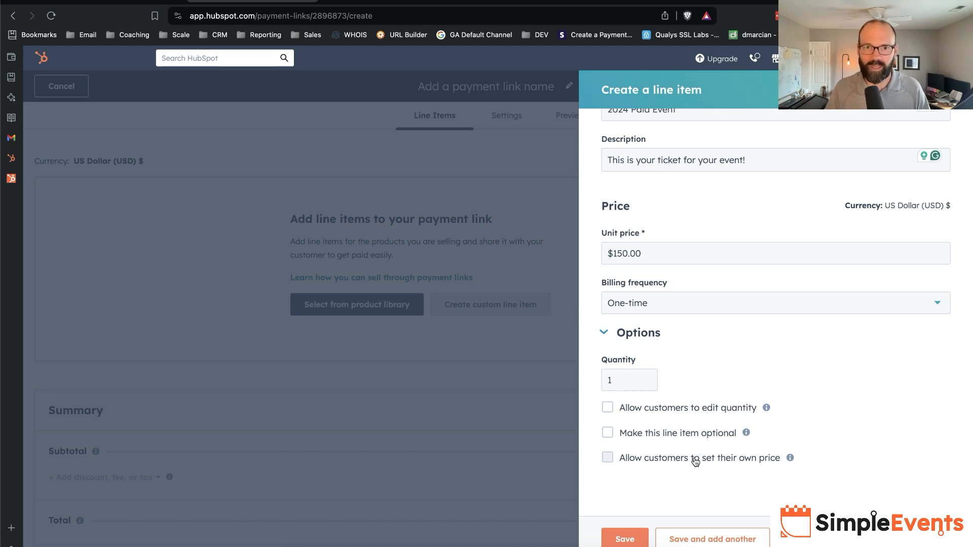
{"action": "left_click", "coordinate": [682, 489]}
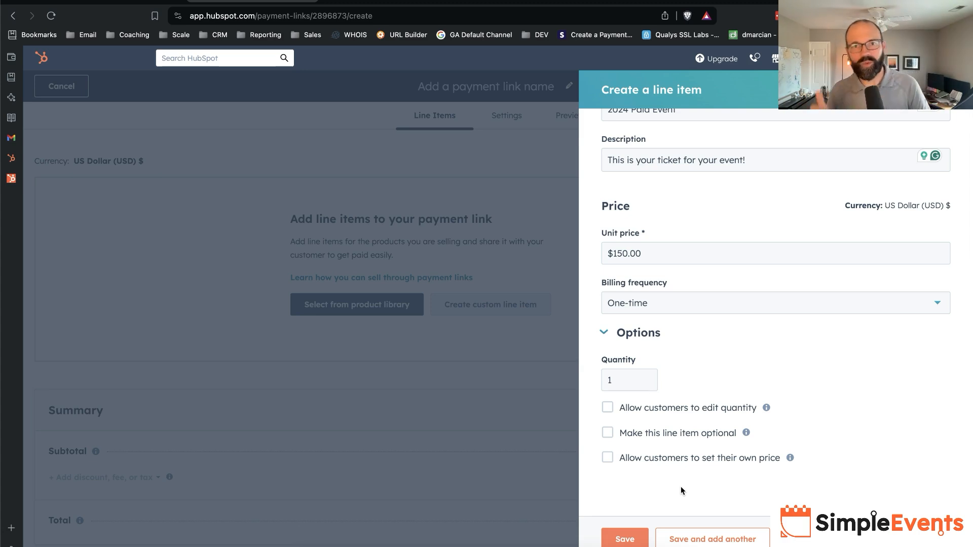
{"action": "left_click", "coordinate": [627, 533]}
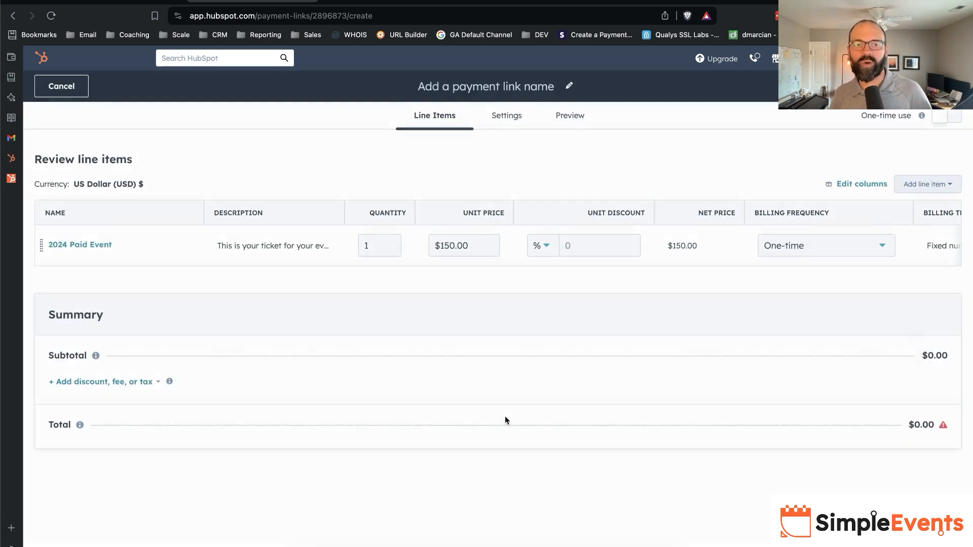
- Allow the payment link to create new deals in its settings
{"action": "left_click", "coordinate": [505, 114]}
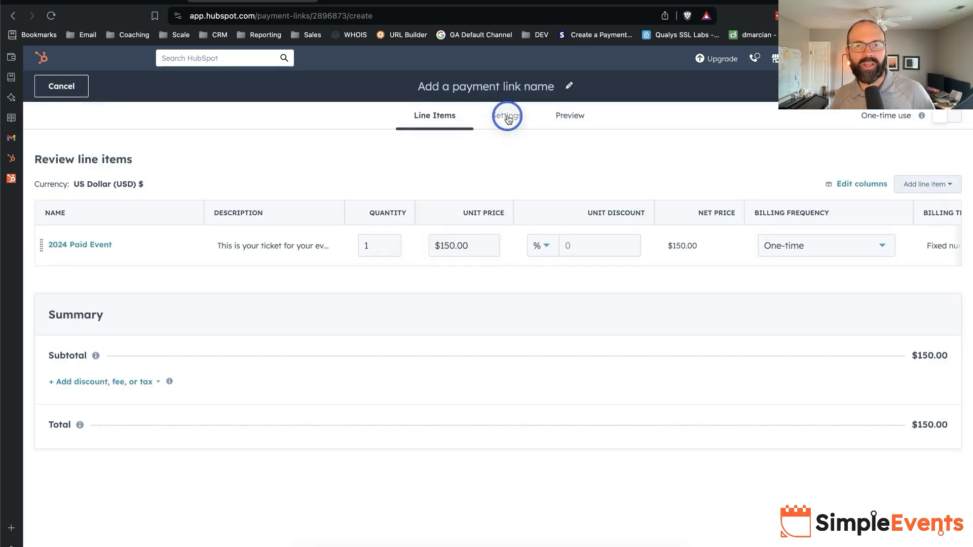
{"action": "left_click", "coordinate": [651, 259]}
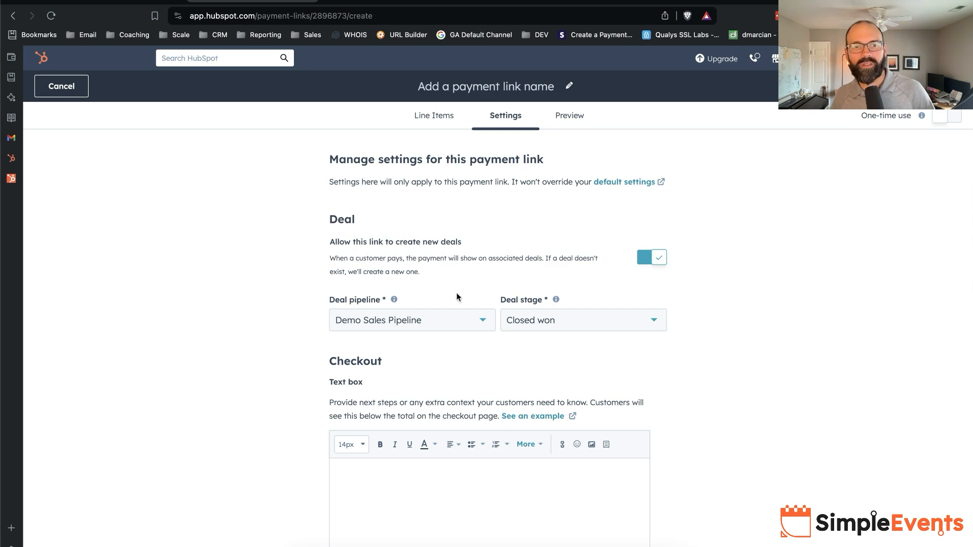
{"action": "scroll", "coordinate": [435, 320], "scroll_direction": "down", "scroll_amount": 5}
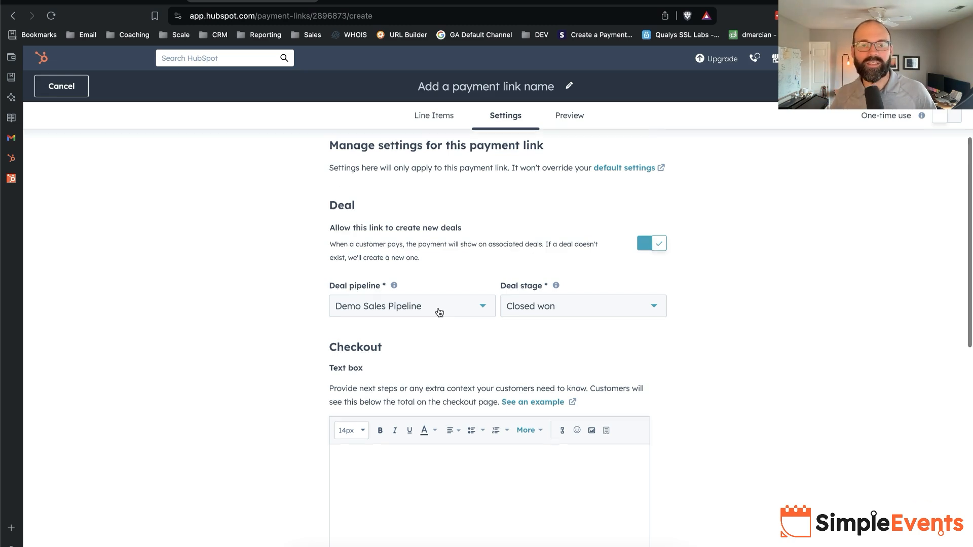
- Review the checkout settings and set the checkout confirmation to redirect to a different page
{"action": "left_click", "coordinate": [428, 268]}
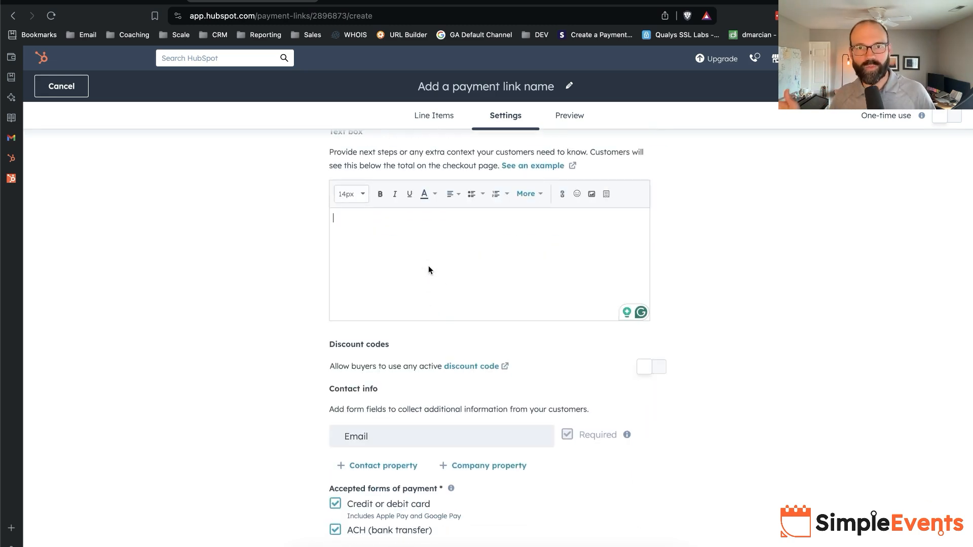
{"action": "scroll", "coordinate": [429, 269], "scroll_direction": "down", "scroll_amount": 4}
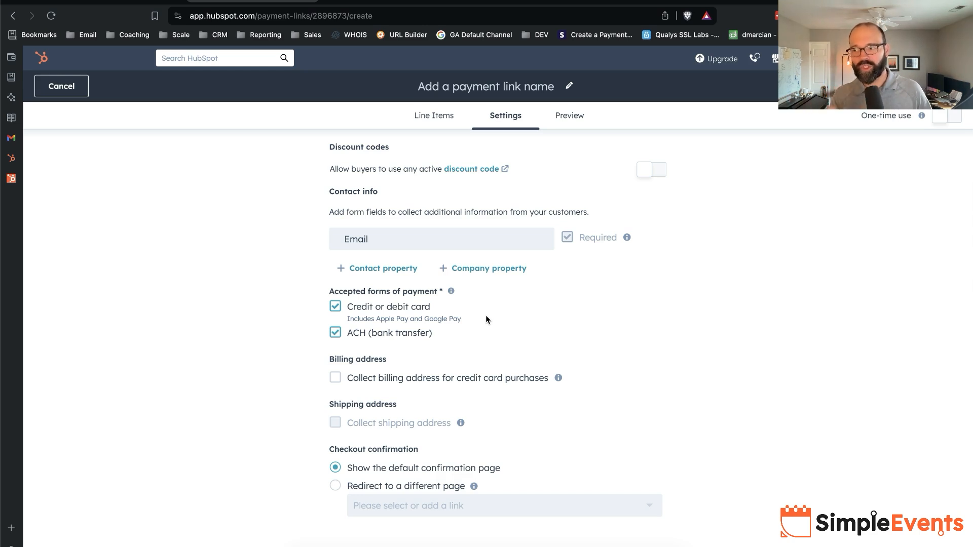
{"action": "left_click", "coordinate": [416, 485]}
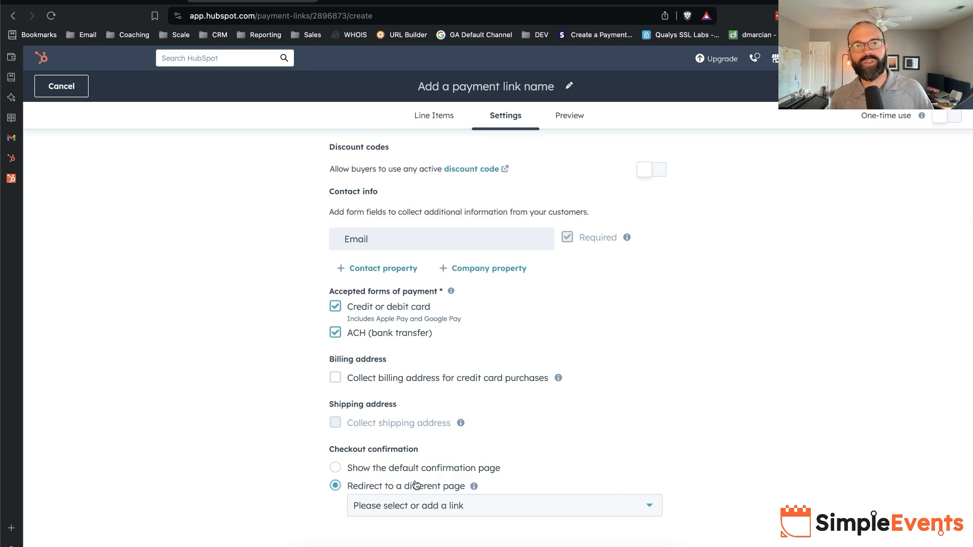
- Preview the customer's checkout page, checking the summary and clearing the prefilled email address
{"action": "left_click", "coordinate": [569, 116]}
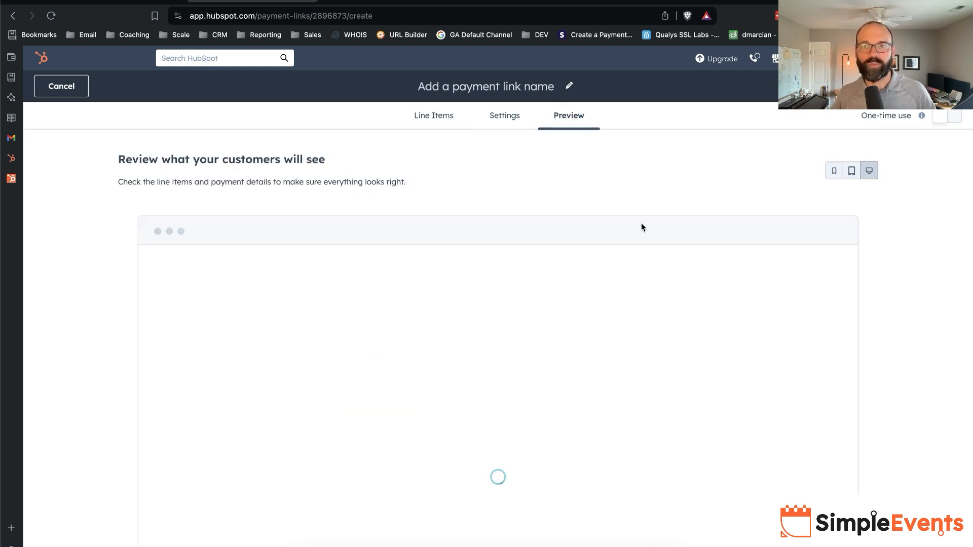
{"action": "triple_click", "coordinate": [450, 352]}
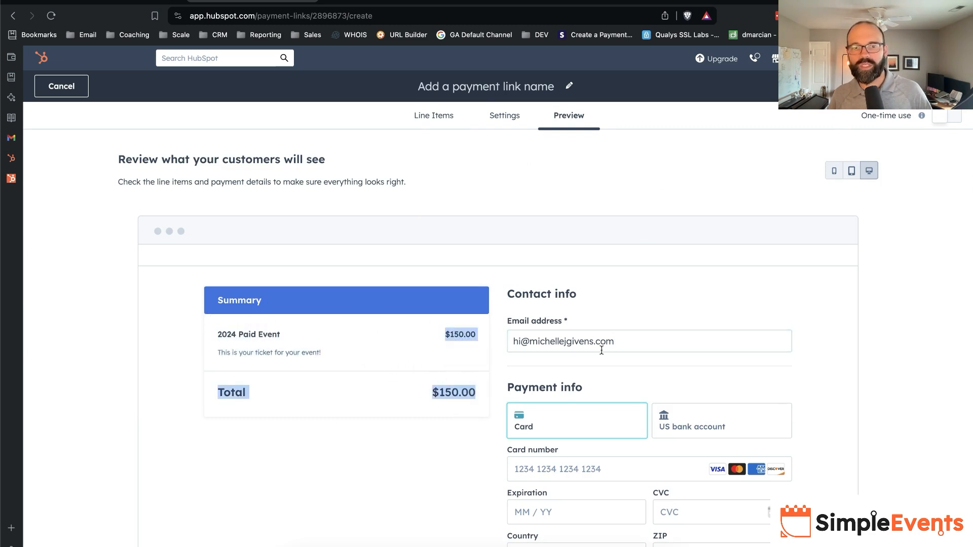
{"action": "left_click_drag", "start_coordinate": [606, 343], "coordinate": [451, 342]}
{"action": "key", "text": "BackSpace"}
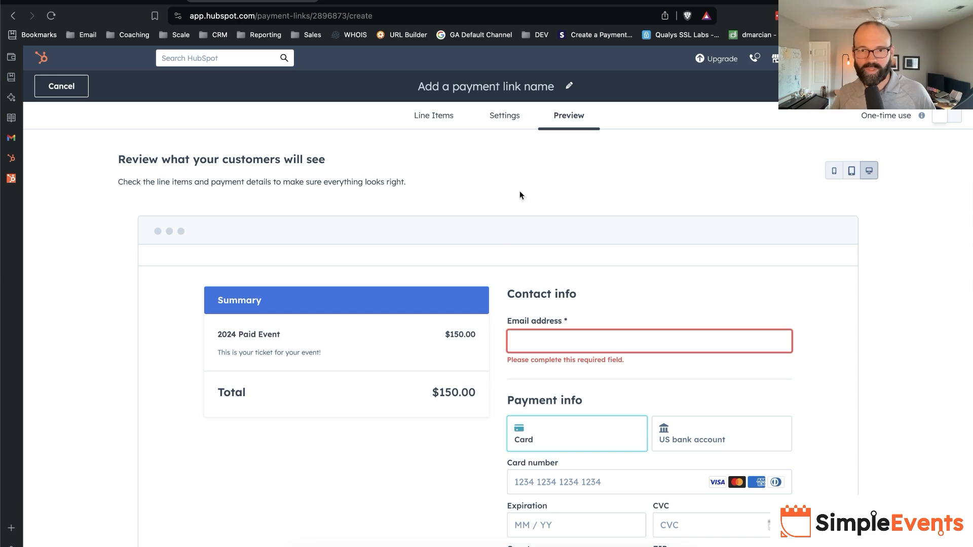
{"action": "scroll", "coordinate": [571, 390], "scroll_direction": "down", "scroll_amount": 1}
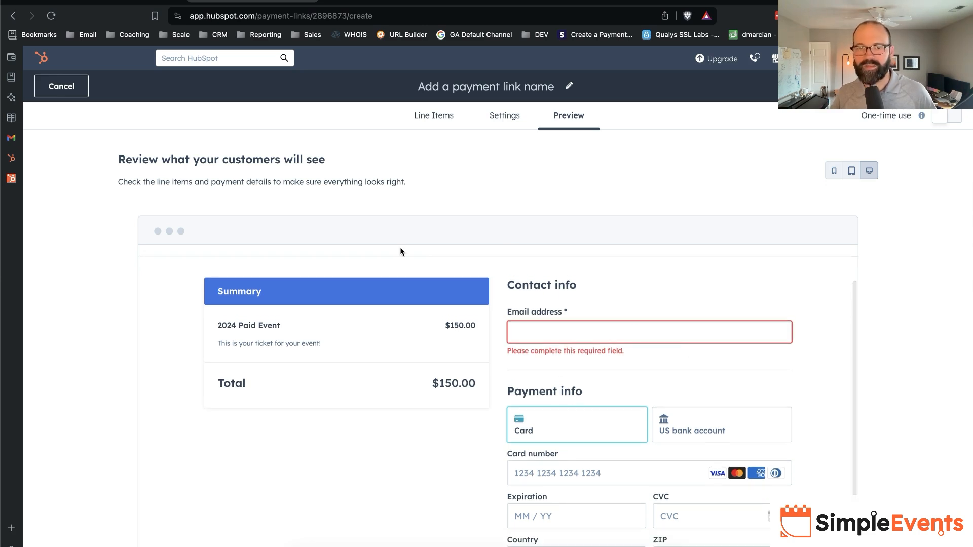
- Turn off ACH bank transfer among the payment link's accepted forms of payment
{"action": "left_click", "coordinate": [495, 117]}
{"action": "scroll", "coordinate": [401, 351], "scroll_direction": "down", "scroll_amount": 2}
{"action": "left_click", "coordinate": [335, 404]}
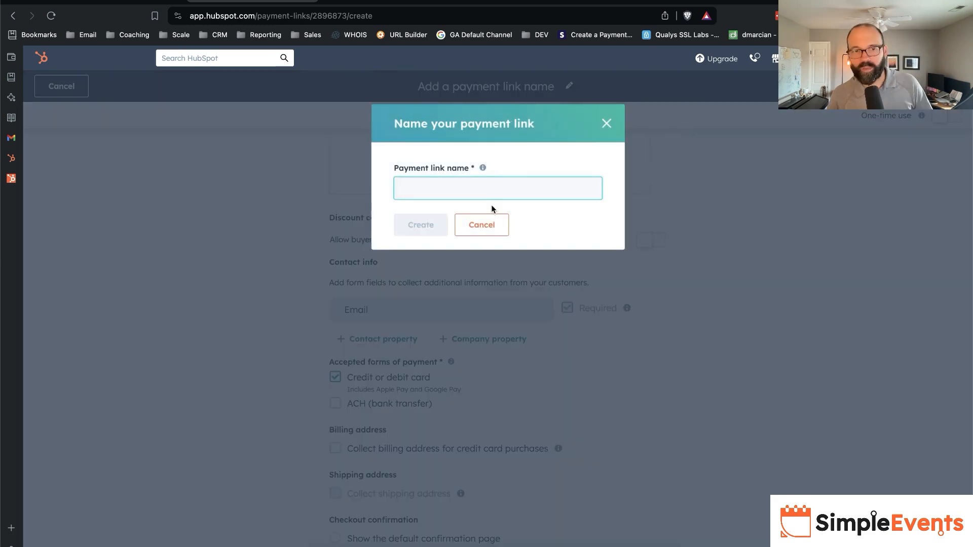
- Name the payment link "2024 Paid Event" and create it
{"action": "type", "text": "2024 Paid"}
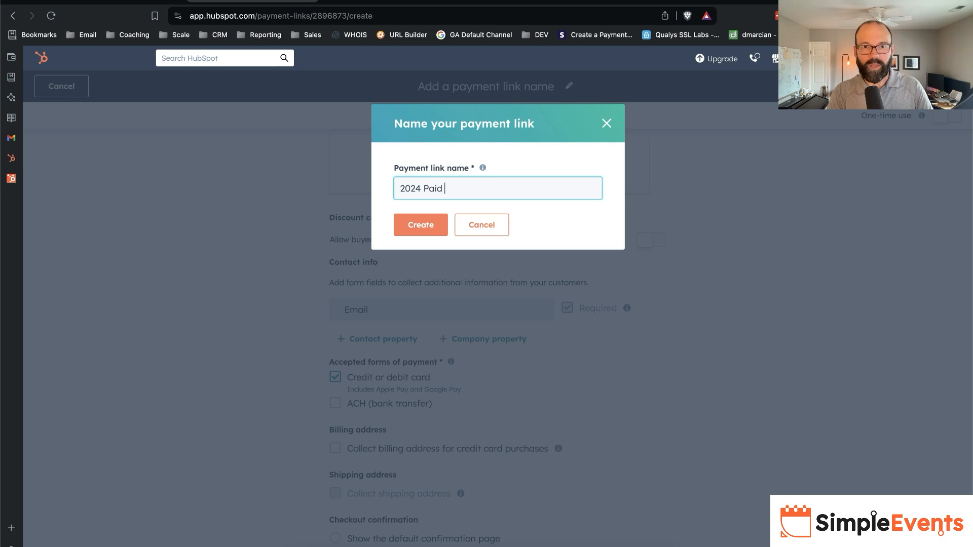
{"action": "type", "text": " Event"}
{"action": "left_click", "coordinate": [407, 221]}
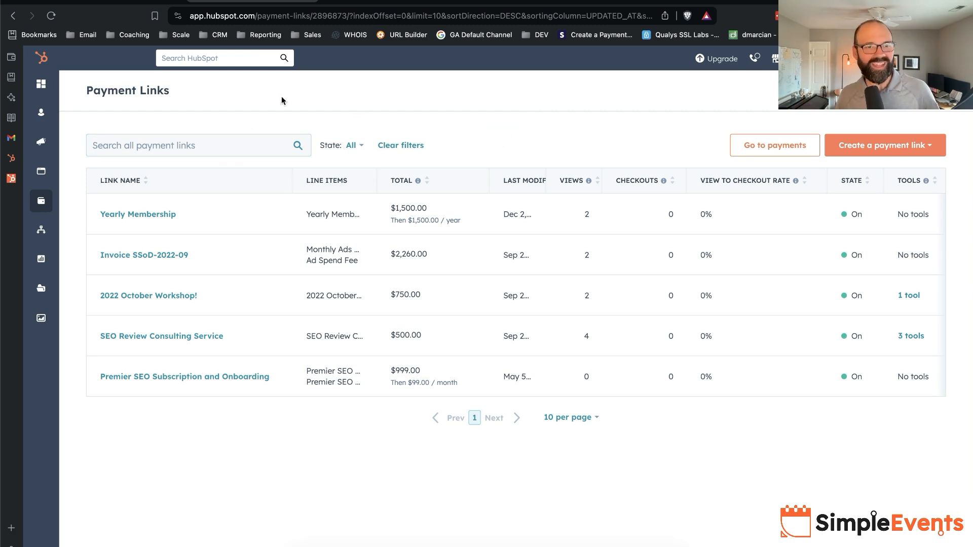
- Open the automation workflows list and copy the "202405 Paid Event - " prefix from the Registered workflow's name
{"action": "mouse_move", "coordinate": [49, 188]}
{"action": "mouse_move", "coordinate": [99, 233]}
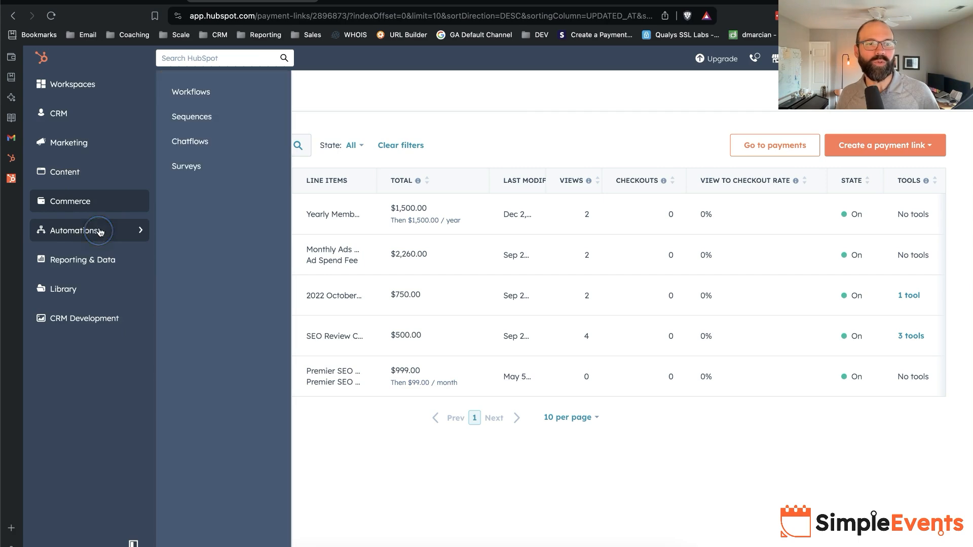
{"action": "left_click", "coordinate": [209, 92]}
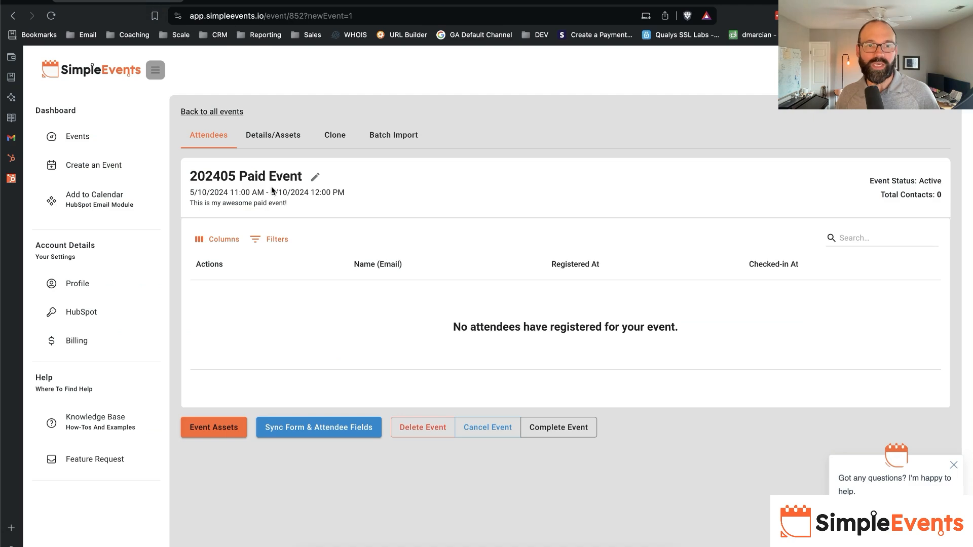
{"action": "left_click", "coordinate": [270, 4]}
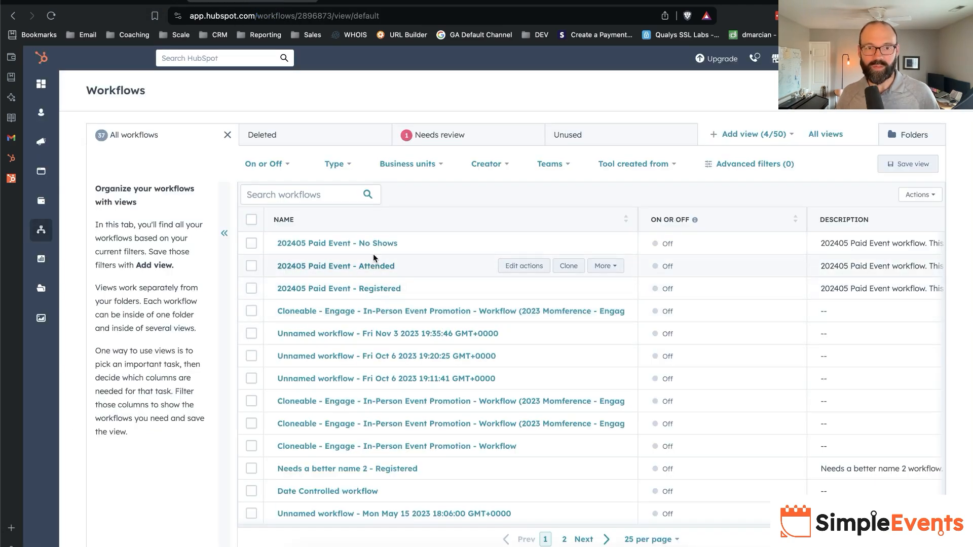
{"action": "left_click_drag", "start_coordinate": [274, 292], "coordinate": [358, 291]}
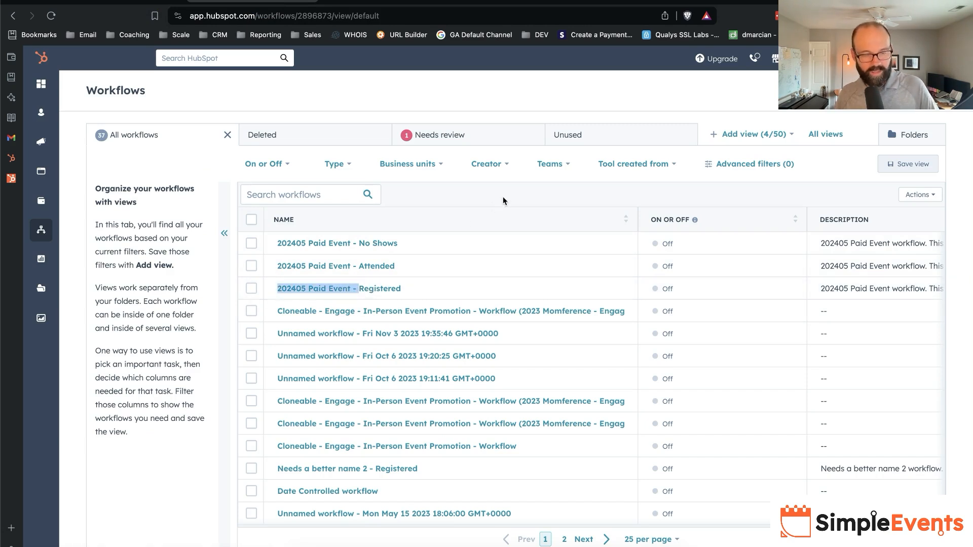
- Create a blank contact-based workflow from scratch
{"action": "left_click", "coordinate": [716, 90]}
{"action": "left_click", "coordinate": [913, 92]}
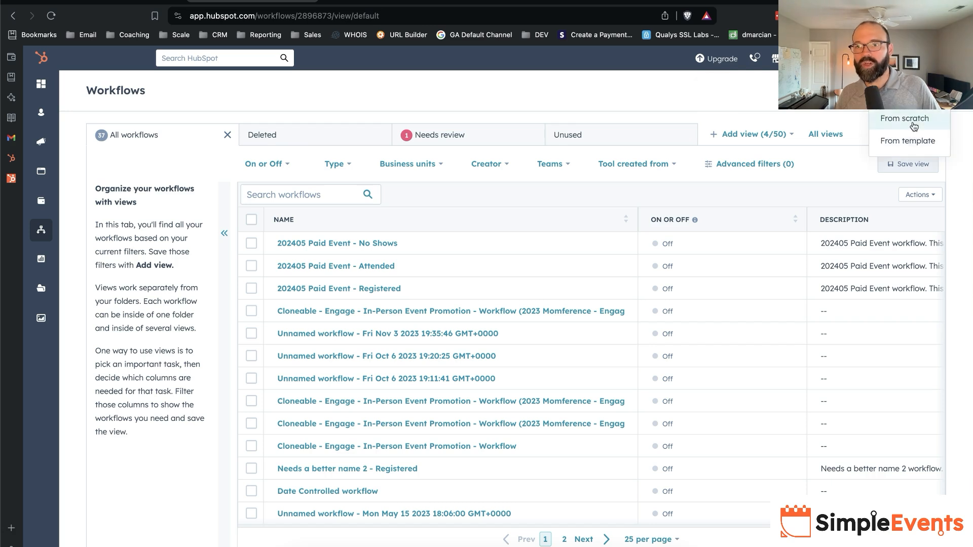
{"action": "left_click", "coordinate": [914, 125]}
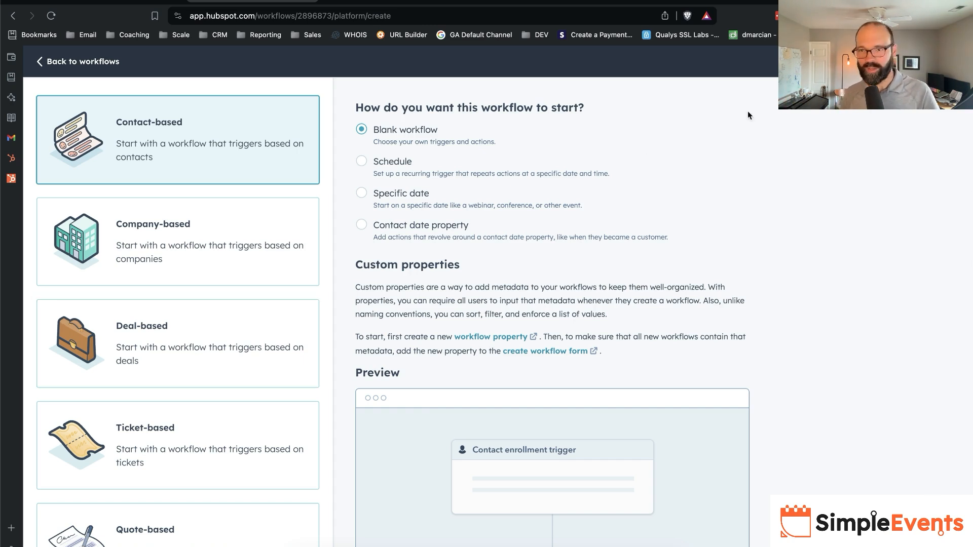
{"action": "left_click", "coordinate": [947, 62]}
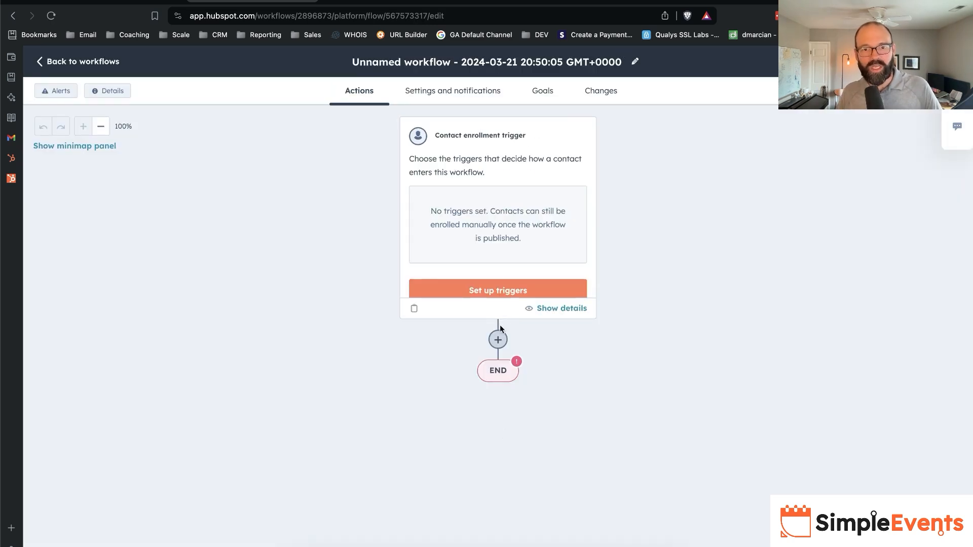
- Add SimpleEvents.io's Register Contact for Event action below the workflow's enrollment trigger
{"action": "left_click", "coordinate": [498, 340]}
{"action": "left_click", "coordinate": [101, 542]}
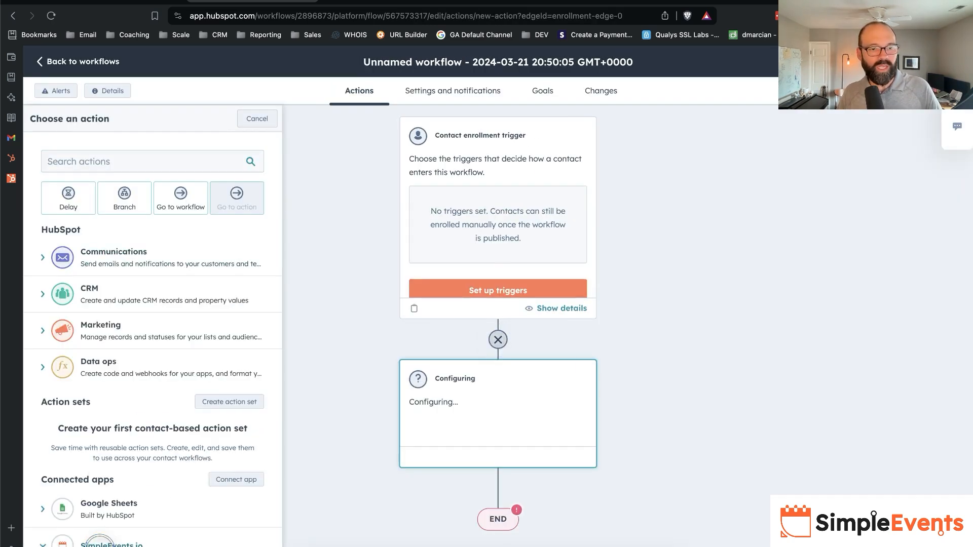
{"action": "left_click_drag", "start_coordinate": [108, 496], "coordinate": [460, 430]}
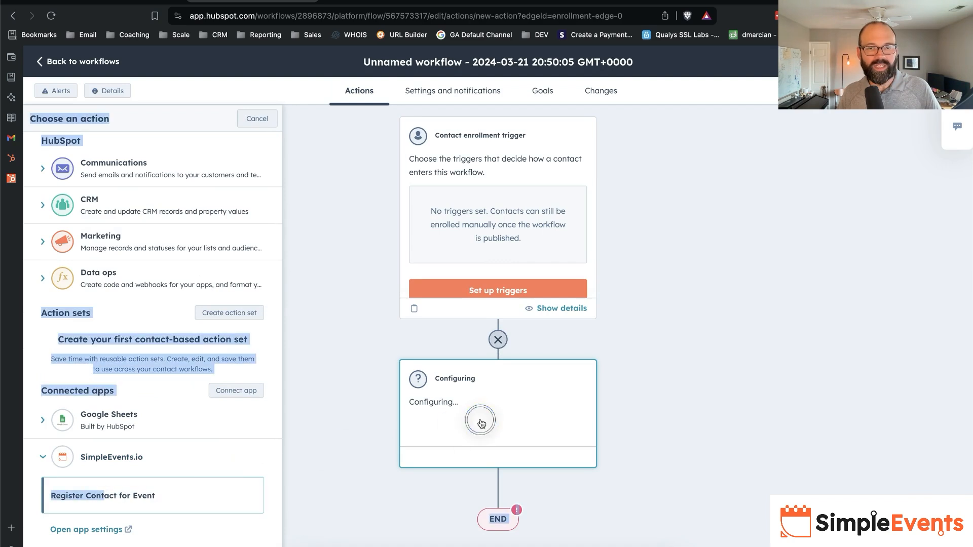
{"action": "left_click", "coordinate": [198, 497]}
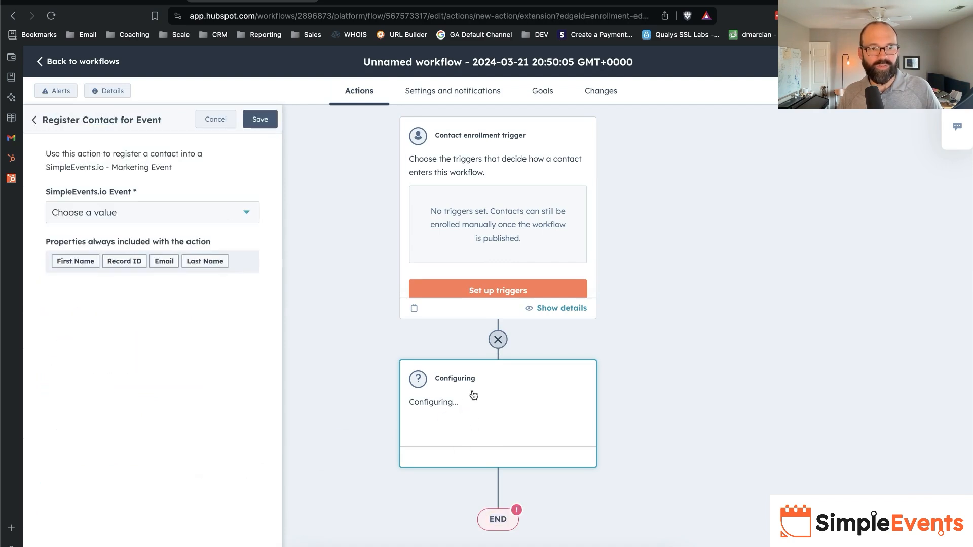
- Set the registration action's SimpleEvents.io event to 202405 Paid Event and save the action
{"action": "left_click", "coordinate": [166, 219]}
{"action": "type", "text": "2"}
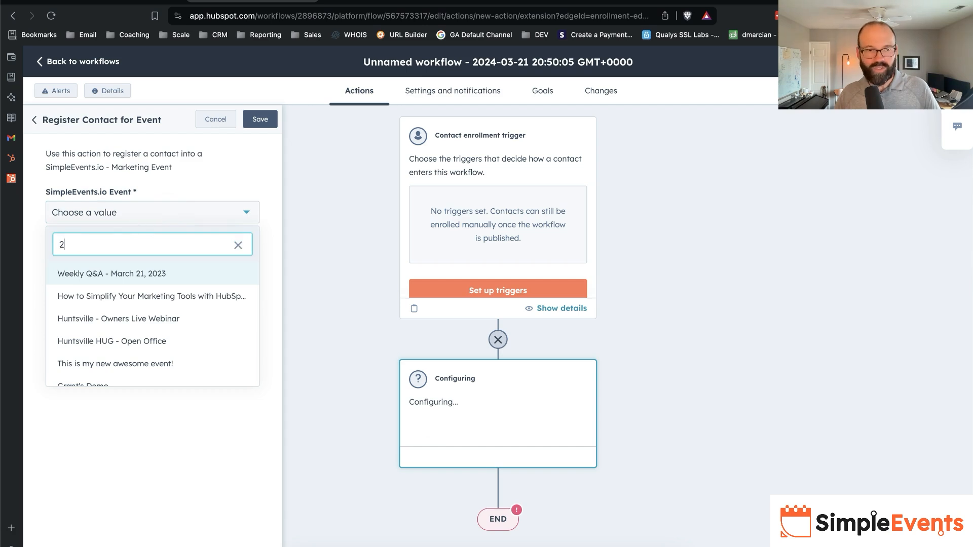
{"action": "type", "text": "0424"}
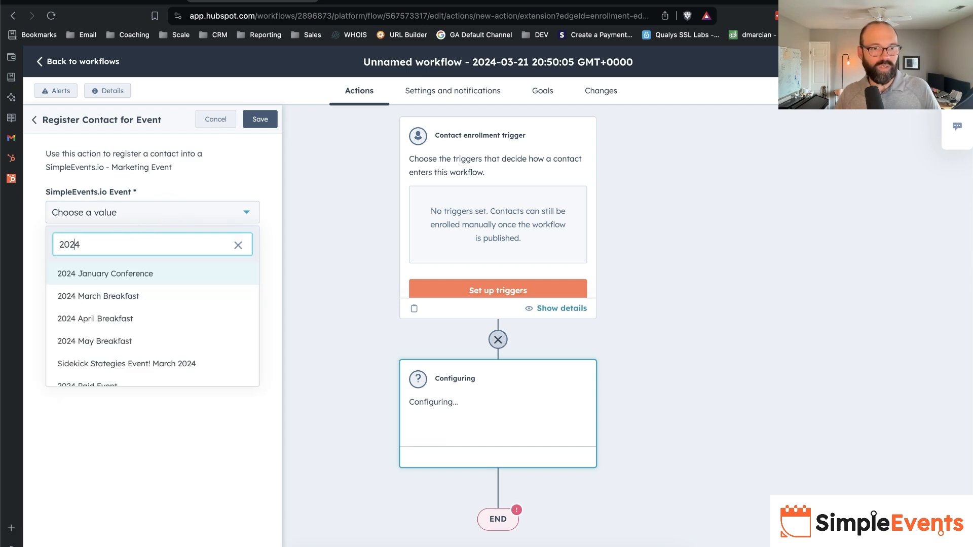
{"action": "scroll", "coordinate": [134, 324], "scroll_direction": "down", "scroll_amount": 1}
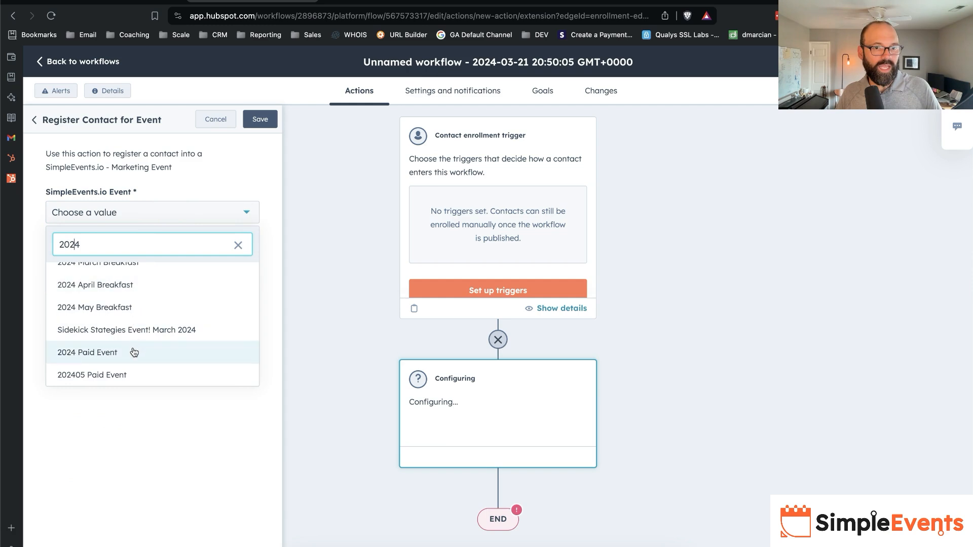
{"action": "left_click", "coordinate": [133, 375]}
{"action": "left_click", "coordinate": [260, 119]}
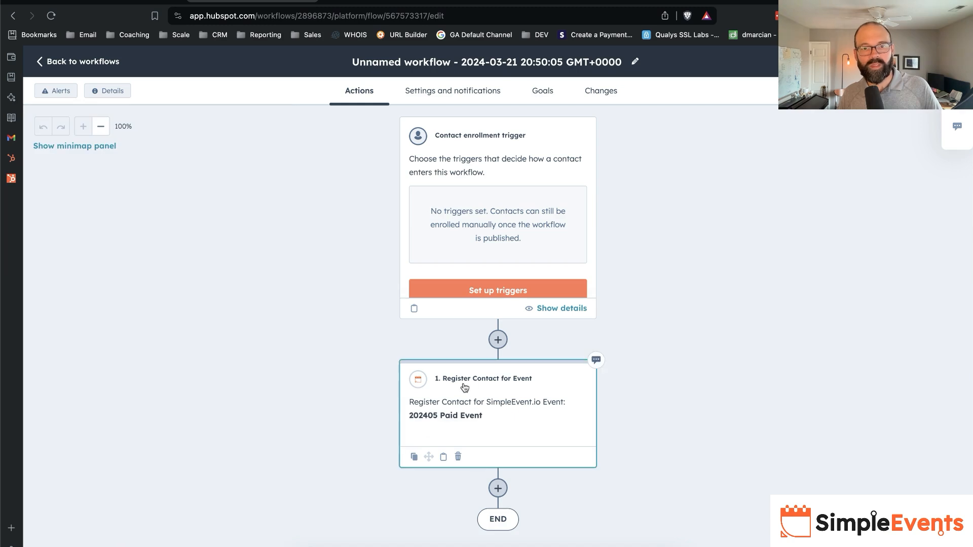
- Insert a set-amount-of-time delay of 2 minutes between the enrollment trigger and the registration action
{"action": "left_click", "coordinate": [498, 339]}
{"action": "left_click", "coordinate": [45, 205]}
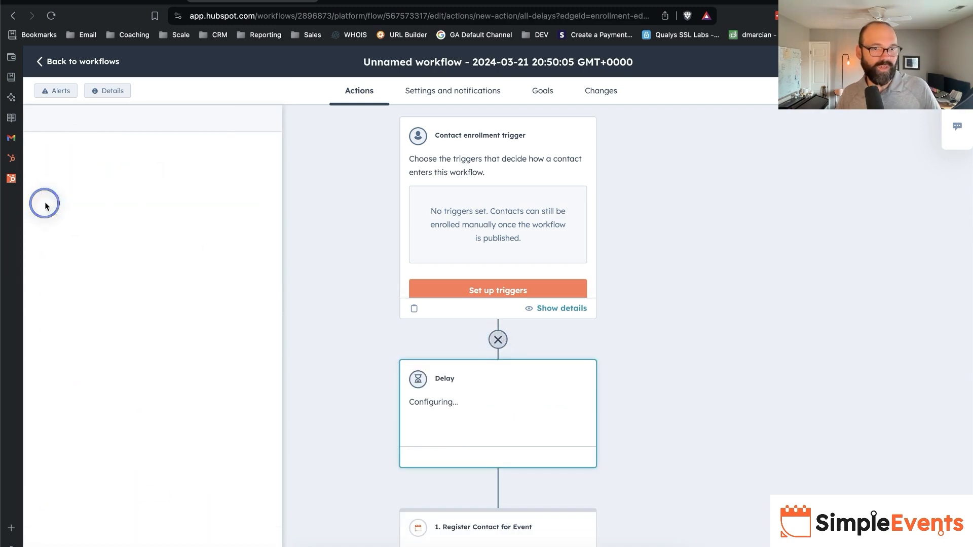
{"action": "left_click", "coordinate": [109, 187]}
{"action": "left_click", "coordinate": [109, 187]}
{"action": "left_click", "coordinate": [111, 190]}
{"action": "scroll", "coordinate": [116, 279], "scroll_direction": "down", "scroll_amount": 2}
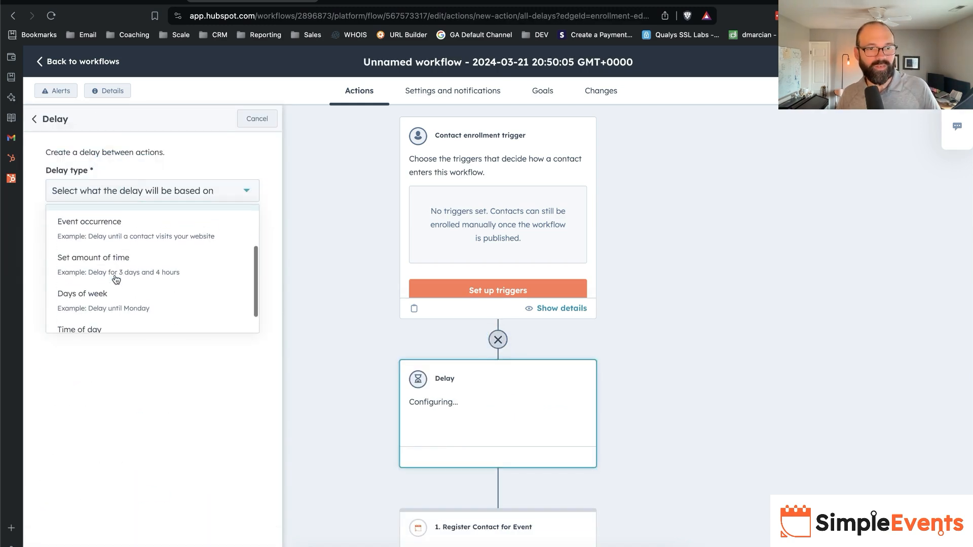
{"action": "left_click", "coordinate": [102, 258]}
{"action": "double_click", "coordinate": [213, 303]}
{"action": "type", "text": "21"}
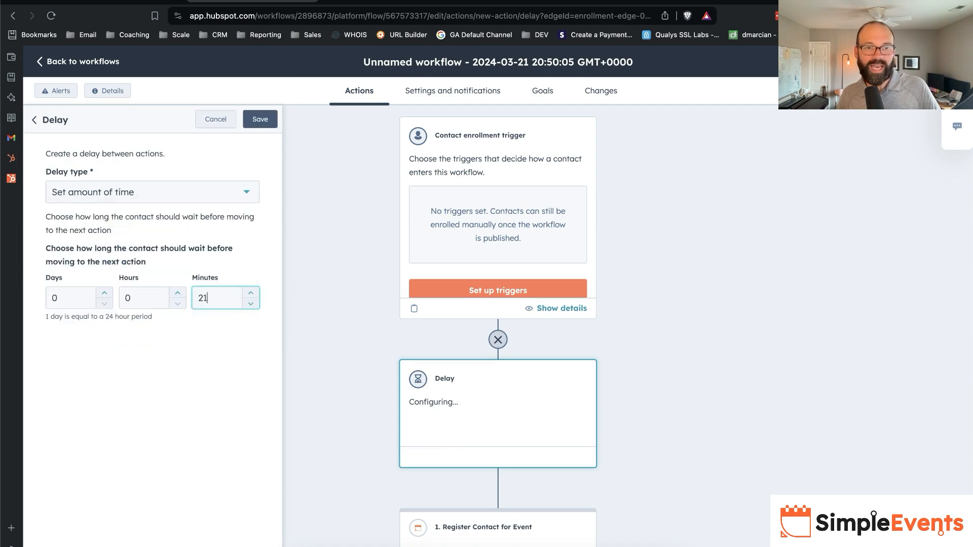
{"action": "left_click", "coordinate": [260, 119]}
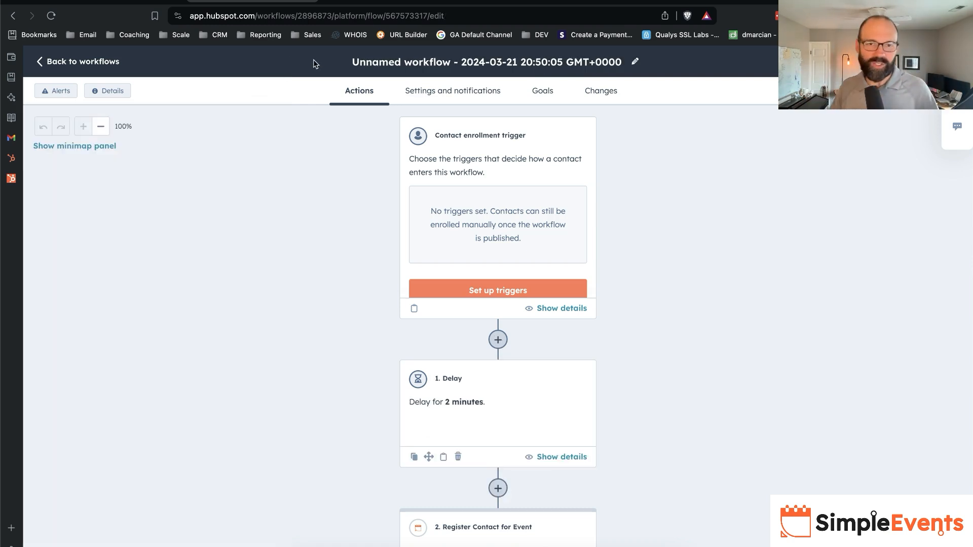
- Rename the workflow "202405 Paid Event - Paid & Add to Event"
{"action": "left_click", "coordinate": [407, 65]}
{"action": "triple_click", "coordinate": [461, 159]}
{"action": "type", "text": "202405 Paid Event - "}
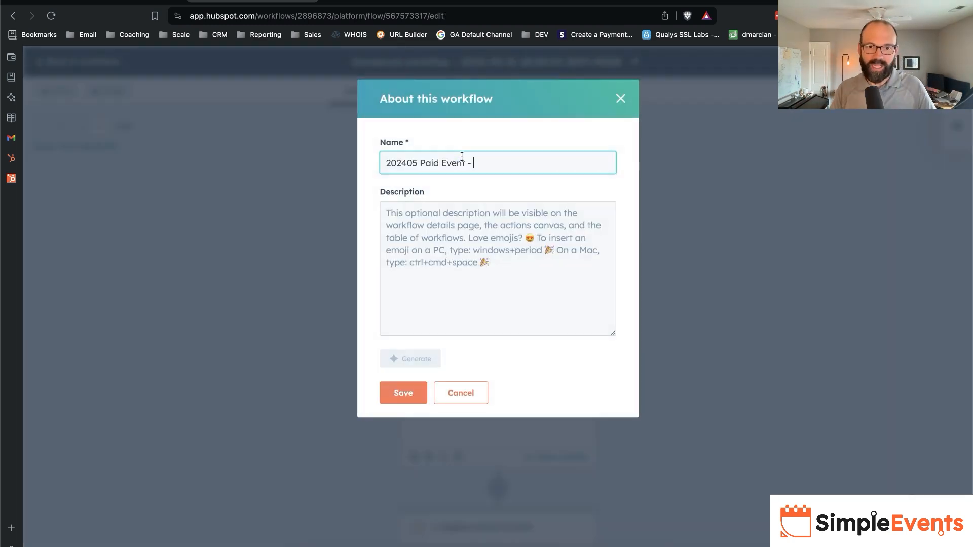
{"action": "type", "text": "Paid &"}
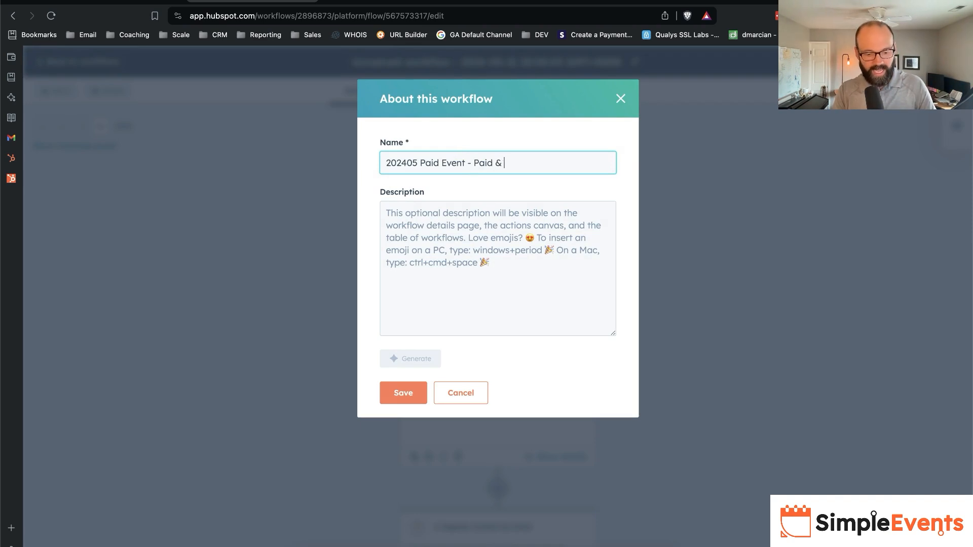
{"action": "type", "text": " Enroll in Sim"}
{"action": "key", "text": "BackSpace"}
{"action": "key", "text": "BackSpace"}
{"action": "key", "text": "BackSpace"}
{"action": "type", "text": "even"}
{"action": "key", "text": "BackSpace"}
{"action": "key", "text": "BackSpace"}
{"action": "key", "text": "BackSpace"}
{"action": "key", "text": "BackSpace"}
{"action": "type", "text": "Eve"}
{"action": "key", "text": "alt+BackSpace"}
{"action": "key", "text": "alt+BackSpace"}
{"action": "type", "text": "Add to"}
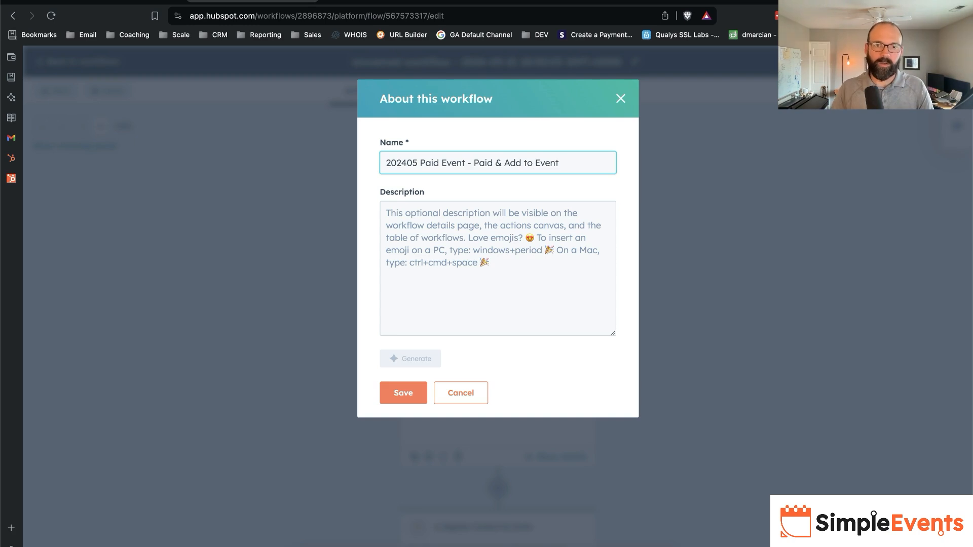
- Describe the workflow as one that will add the contact to the SimpleEvents event named "202405 Paid Event", and save the workflow details
{"action": "left_click", "coordinate": [463, 295]}
{"action": "type", "text": "This wlrok"}
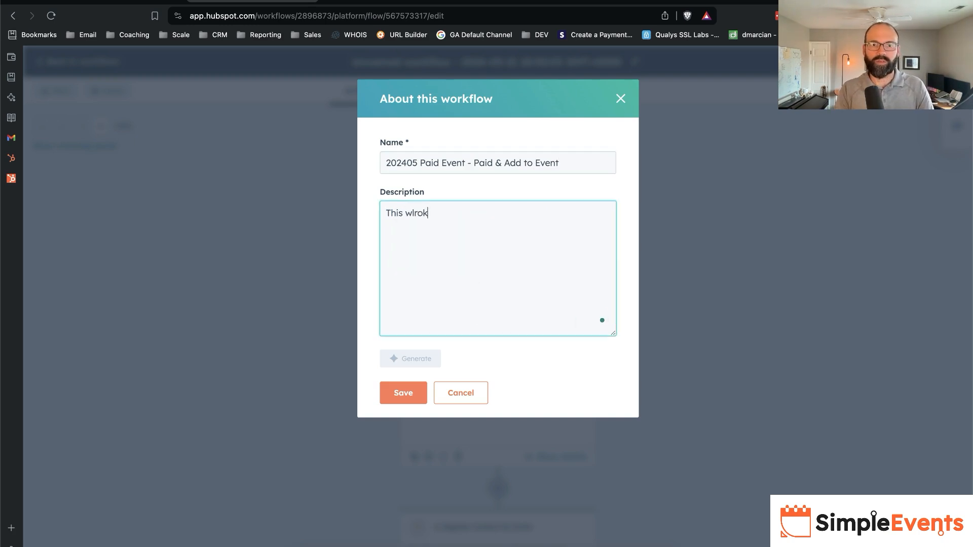
{"action": "key", "text": "BackSpace"}
{"action": "key", "text": "BackSpace"}
{"action": "key", "text": "BackSpace"}
{"action": "key", "text": "BackSpace"}
{"action": "type", "text": "orkfl"}
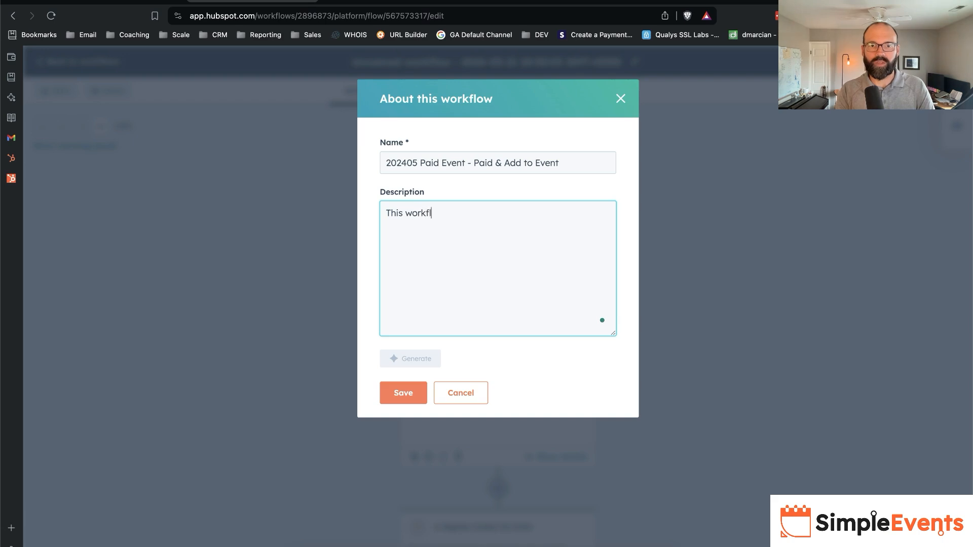
{"action": "type", "text": "ow will add the co"}
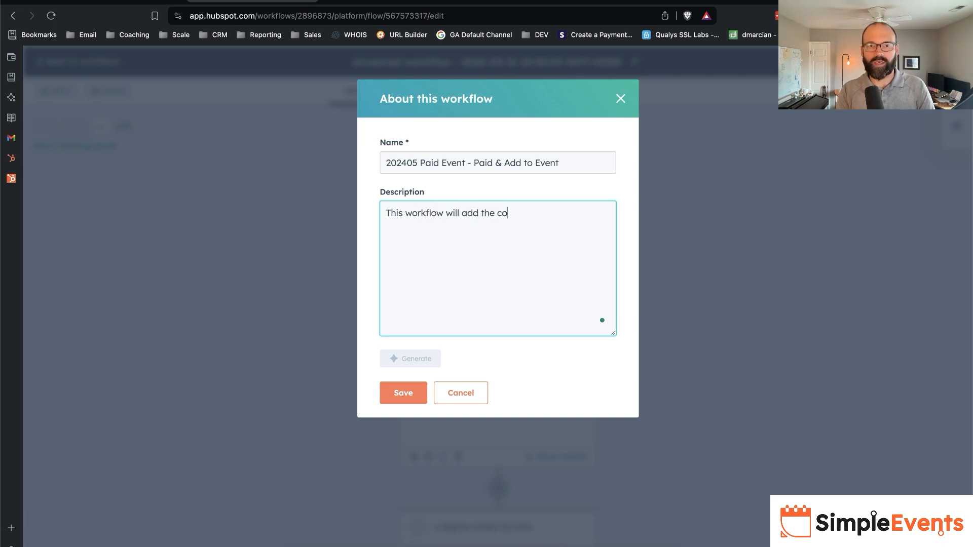
{"action": "type", "text": "ntact to the SimpleEvents event named \"202405 Paid Event -"}
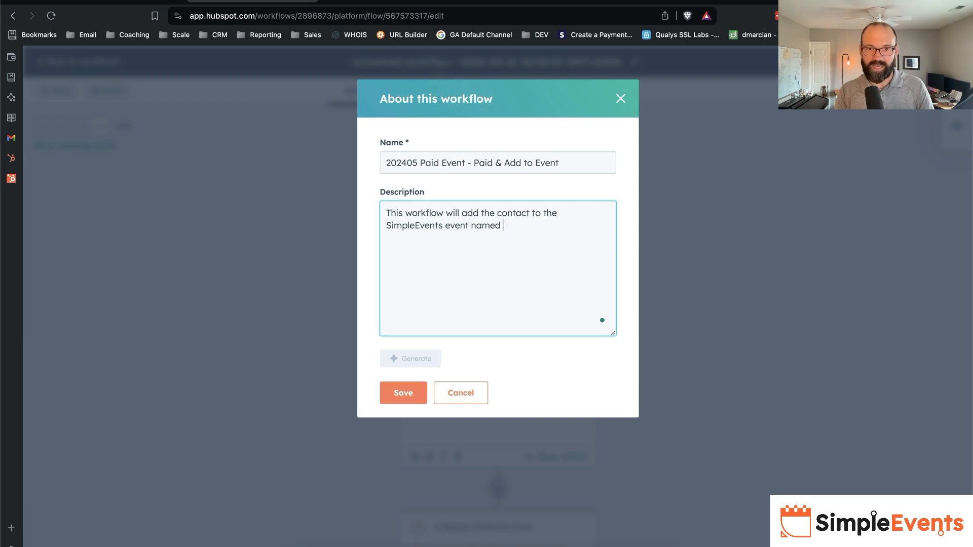
{"action": "left_click", "coordinate": [403, 394]}
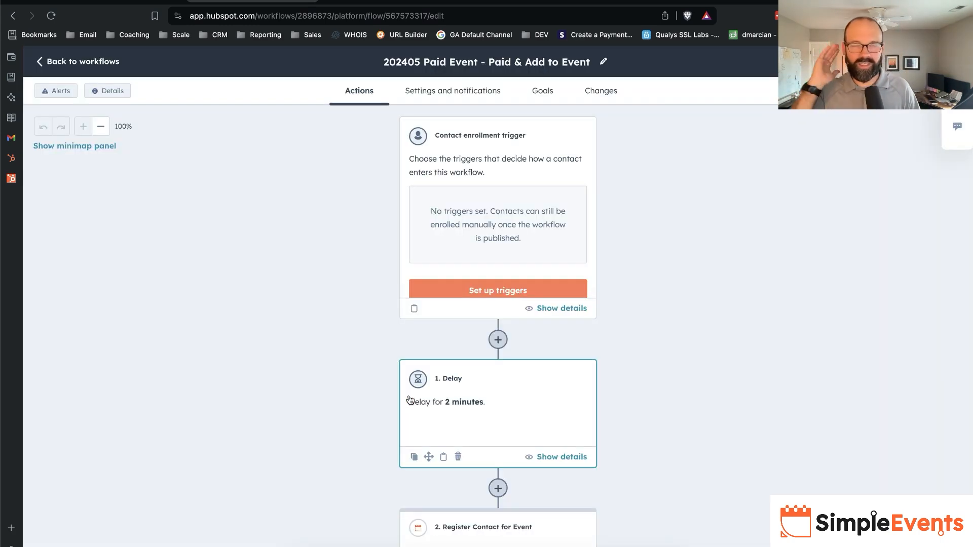
- Set the enrollment trigger to fire when filter criteria are met, filtering on the associated Payment object
{"action": "left_click", "coordinate": [481, 166]}
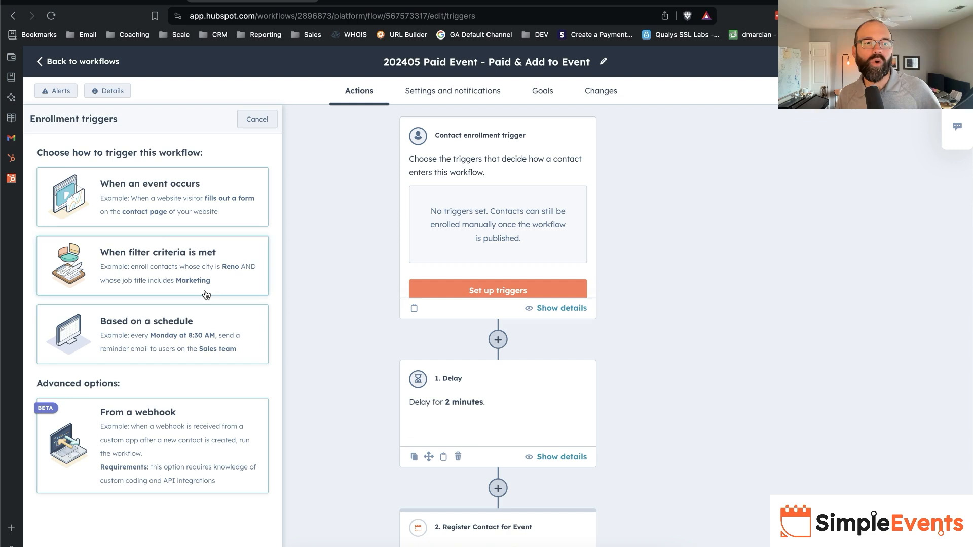
{"action": "left_click", "coordinate": [219, 262]}
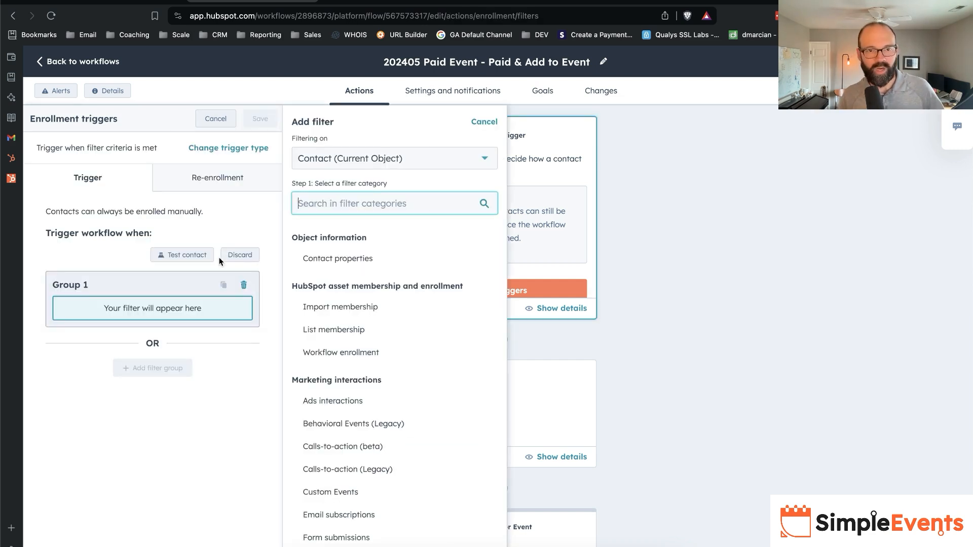
{"action": "left_click", "coordinate": [360, 161]}
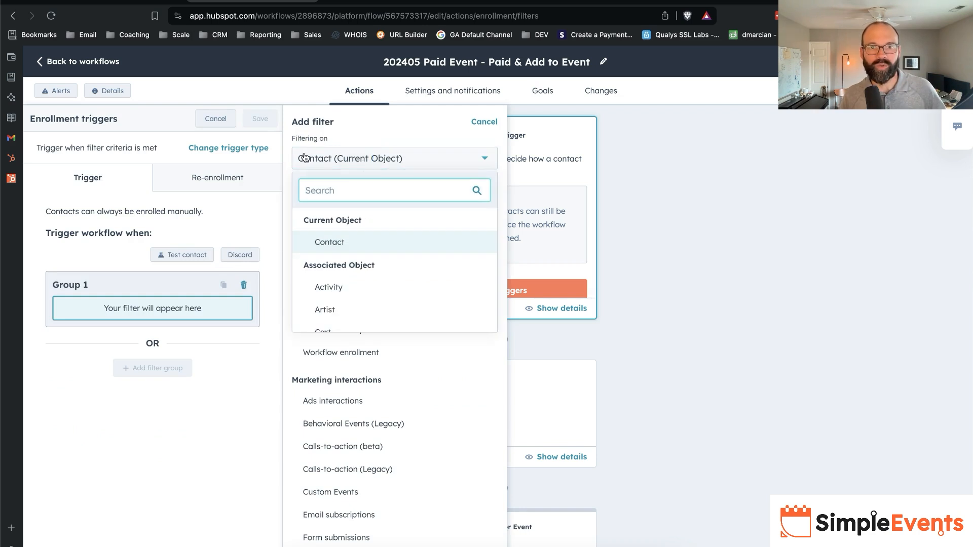
{"action": "scroll", "coordinate": [387, 292], "scroll_direction": "down", "scroll_amount": 8}
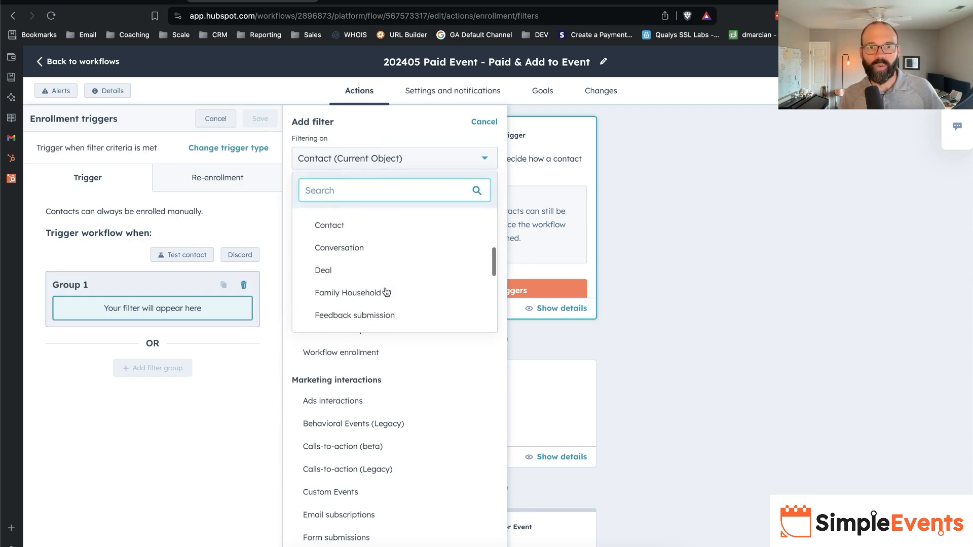
{"action": "scroll", "coordinate": [386, 292], "scroll_direction": "down", "scroll_amount": 2}
{"action": "left_click", "coordinate": [381, 289]}
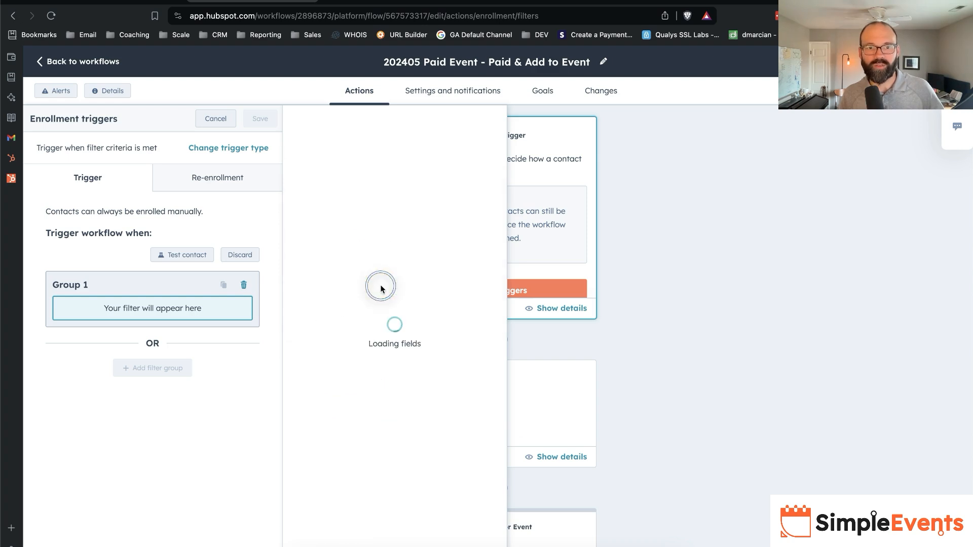
- Add a filter requiring the associated payment's Status to be any of Succeeded
{"action": "type", "text": "name"}
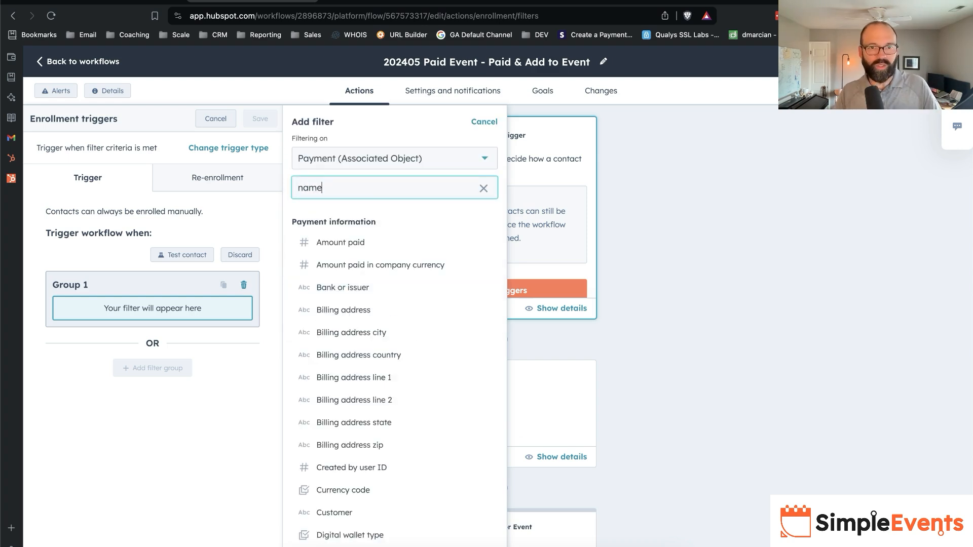
{"action": "key", "text": "super+a"}
{"action": "type", "text": "stat"}
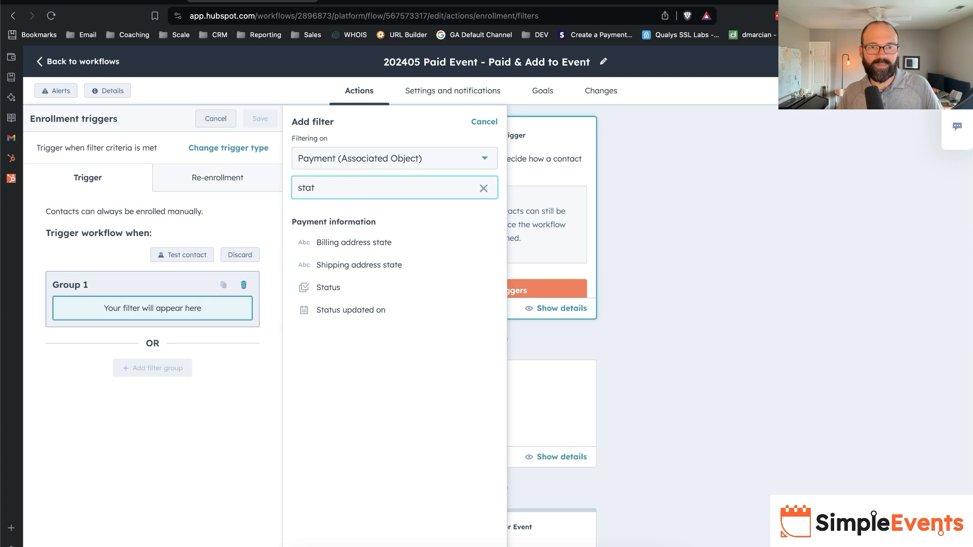
{"action": "left_click", "coordinate": [350, 287]}
{"action": "left_click", "coordinate": [350, 194]}
{"action": "left_click", "coordinate": [362, 244]}
{"action": "left_click", "coordinate": [278, 224]}
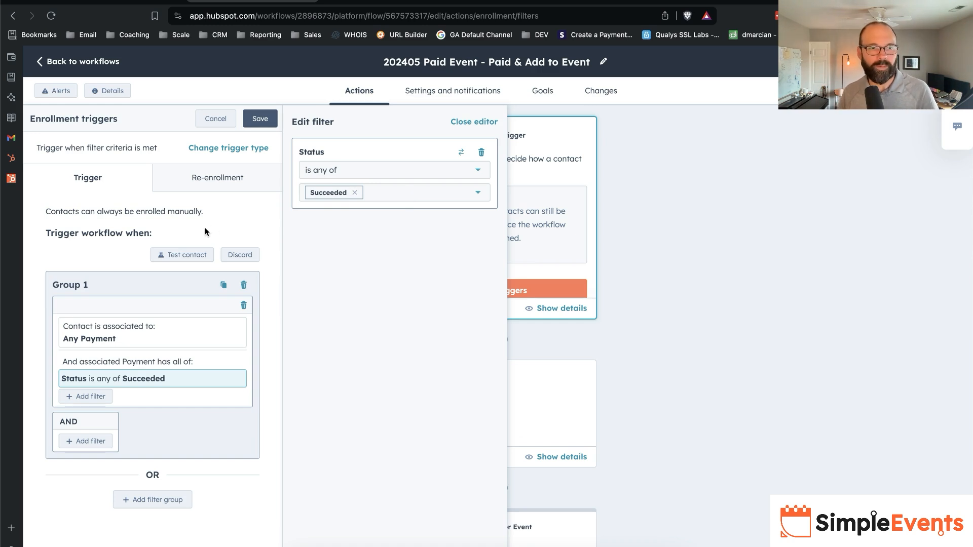
- Add an AND filter on the Name property of the associated Line Item object
{"action": "left_click", "coordinate": [87, 441]}
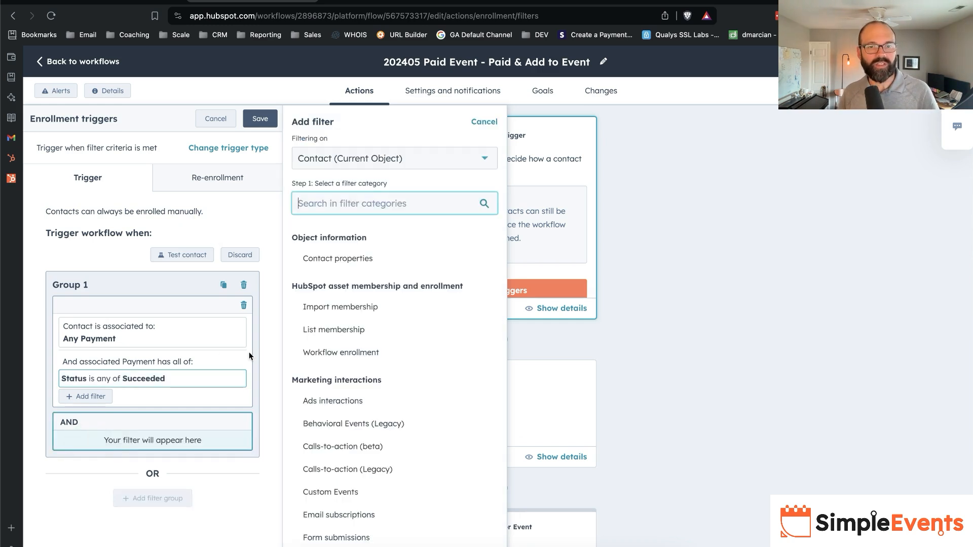
{"action": "left_click", "coordinate": [370, 156]}
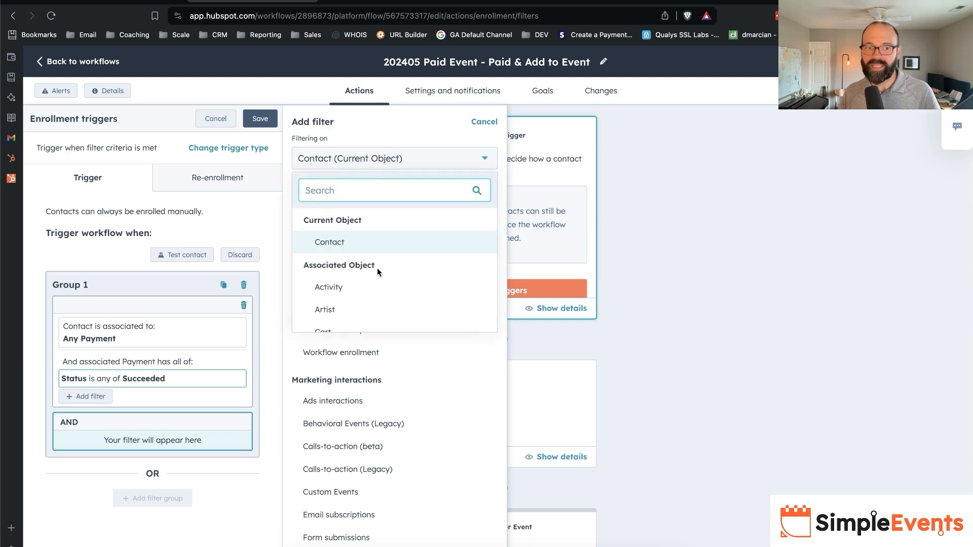
{"action": "scroll", "coordinate": [377, 269], "scroll_direction": "down", "scroll_amount": 5}
{"action": "left_click", "coordinate": [368, 242]}
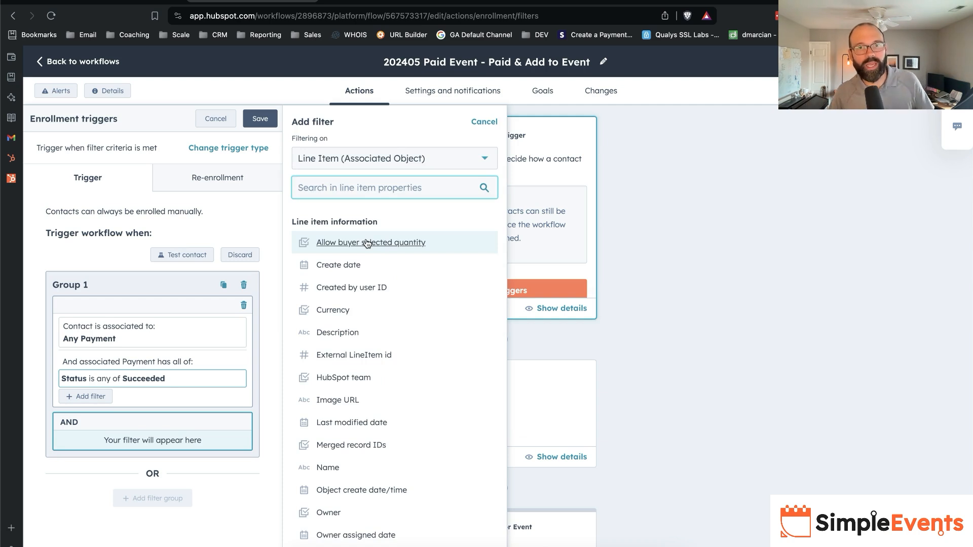
{"action": "type", "text": "name"}
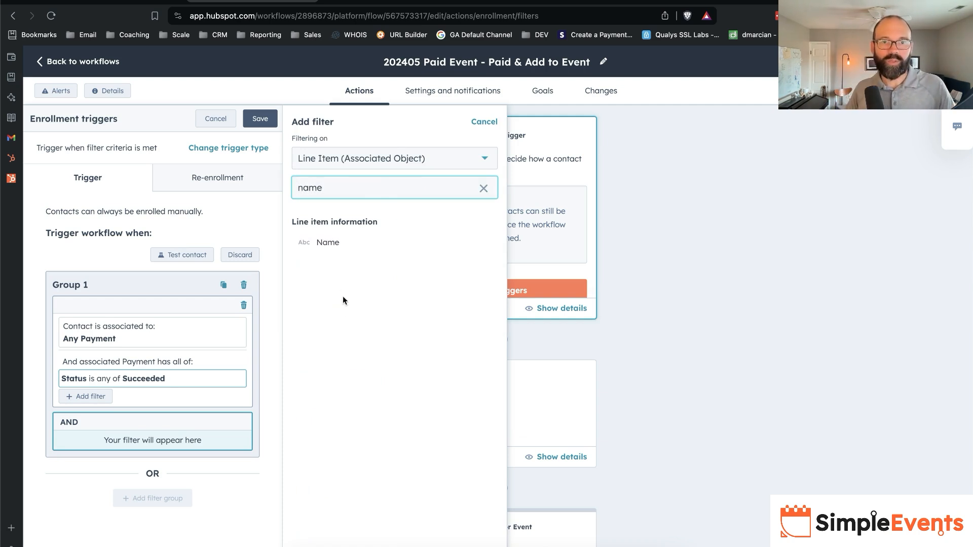
{"action": "left_click", "coordinate": [327, 242]}
- Set the line item Name filter to be equal to any of "202405 Paid Event"
{"action": "left_click", "coordinate": [351, 198]}
{"action": "type", "text": "202405 Paid Event -"}
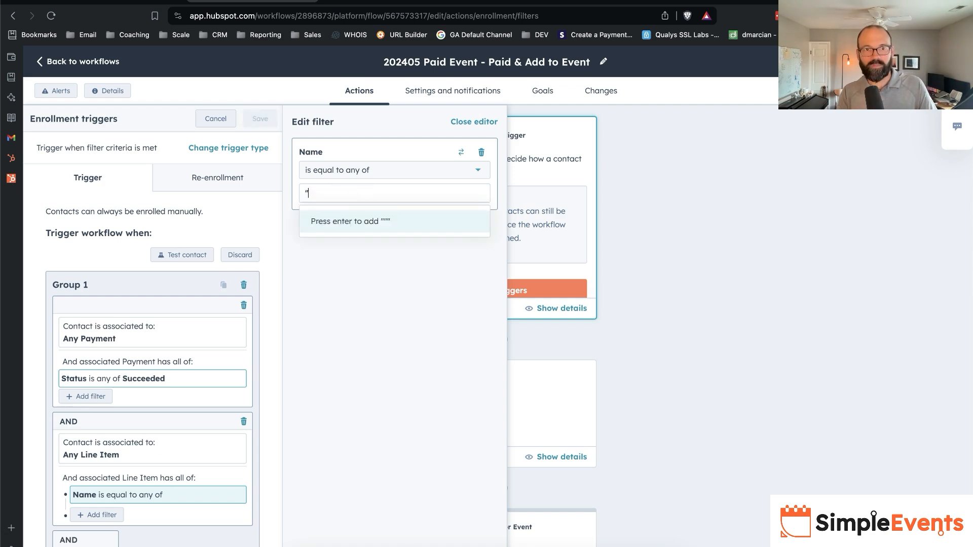
{"action": "key", "text": "Return"}
{"action": "key", "text": "BackSpace"}
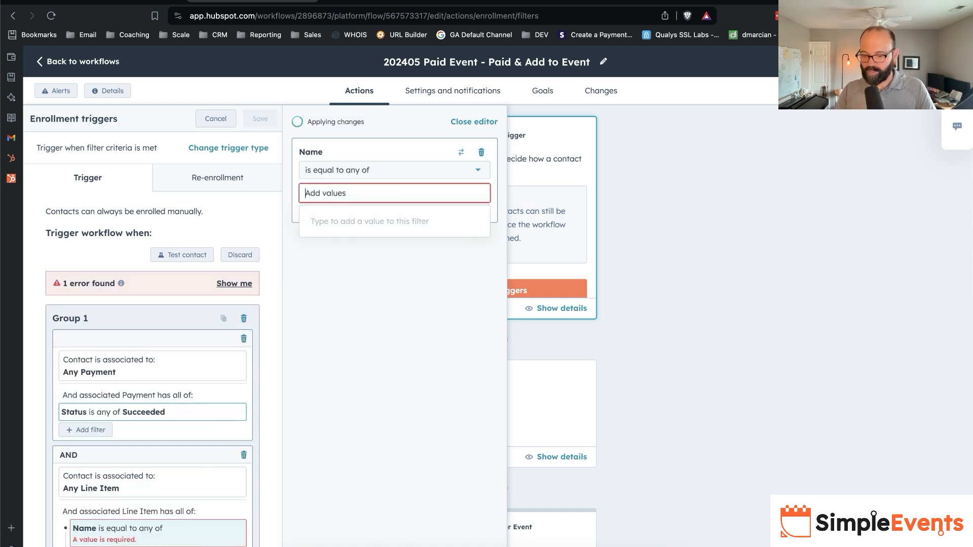
{"action": "type", "text": "204"}
{"action": "key", "text": "BackSpace"}
{"action": "type", "text": "24"}
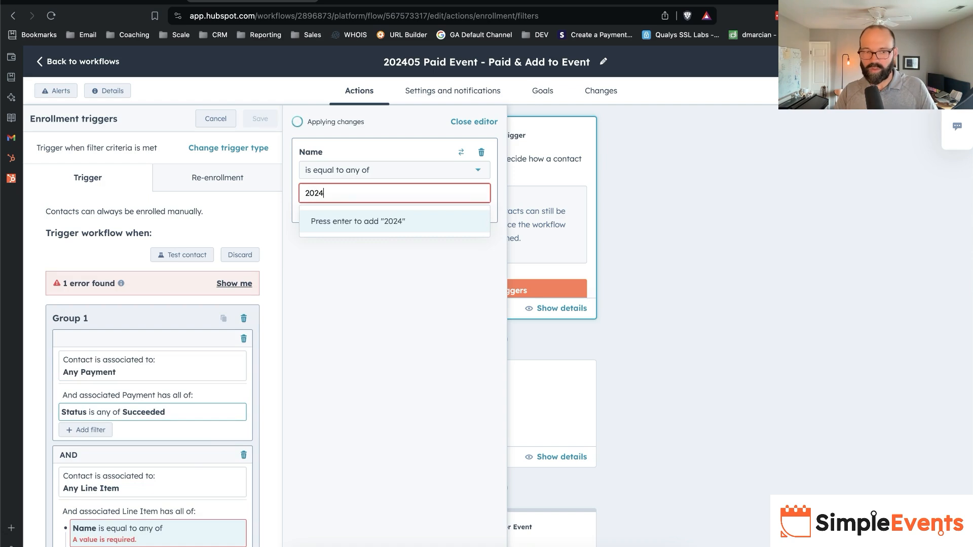
{"action": "type", "text": "05 Paid Event"}
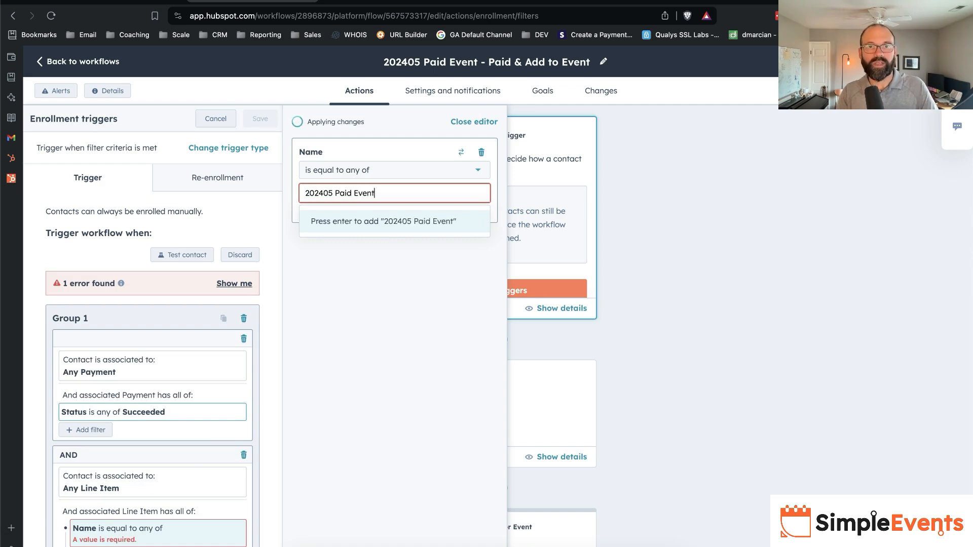
{"action": "key", "text": "Return"}
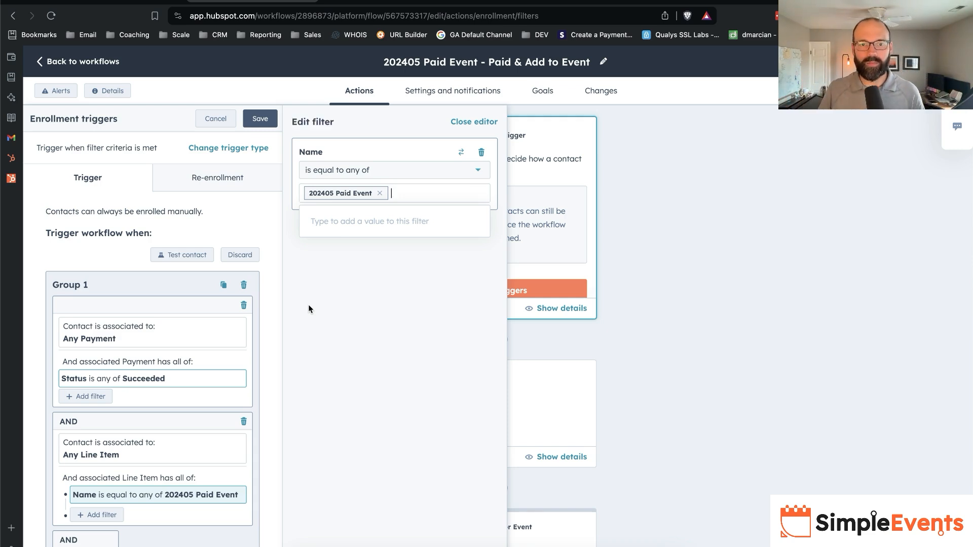
{"action": "left_click", "coordinate": [308, 309]}
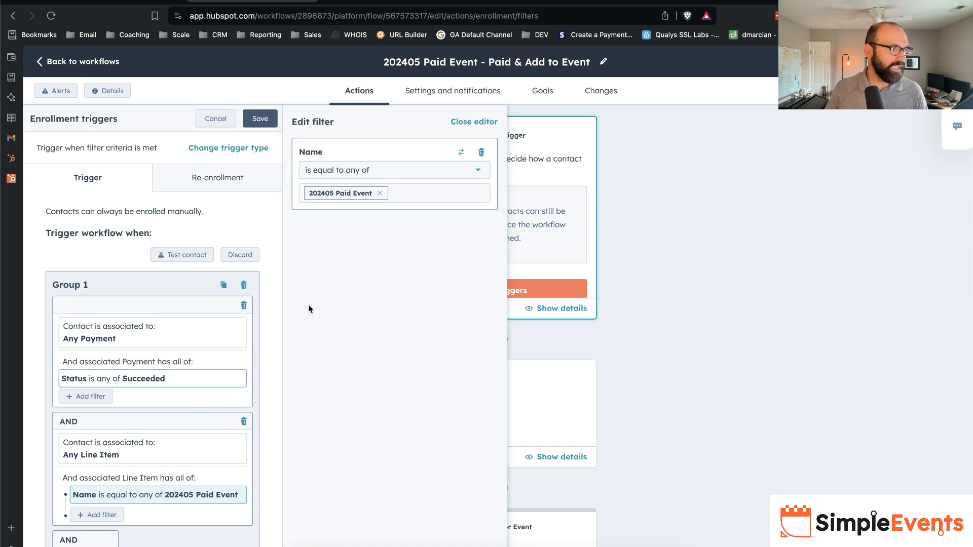
- Add a Source URL filter to the associated Payment criteria with the condition "starts with any of"
{"action": "left_click", "coordinate": [207, 379]}
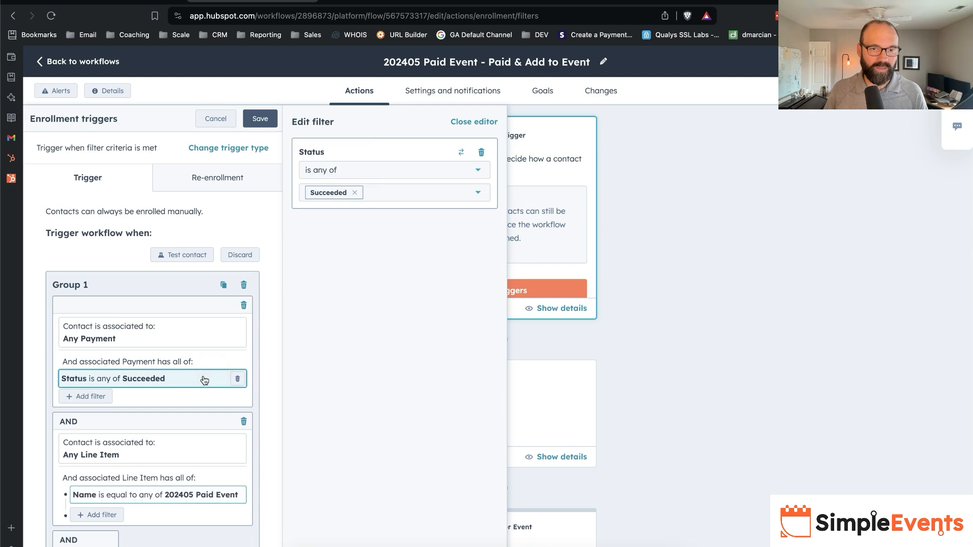
{"action": "left_click", "coordinate": [91, 405]}
{"action": "type", "text": "sour"}
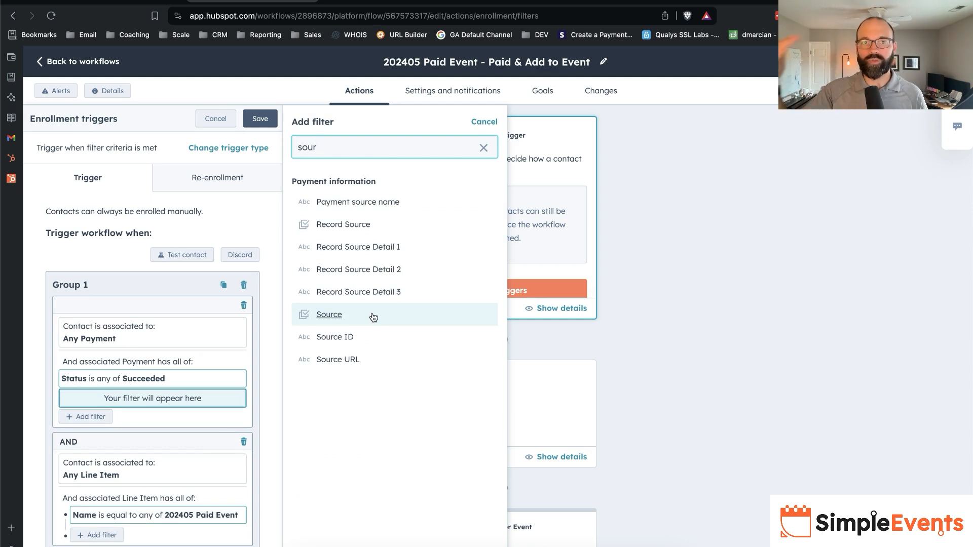
{"action": "left_click", "coordinate": [365, 360]}
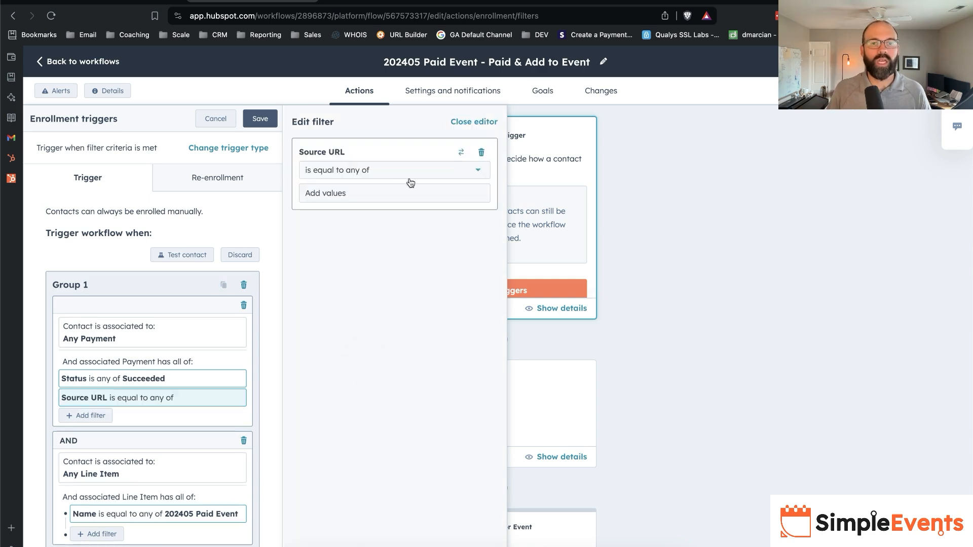
{"action": "left_click", "coordinate": [375, 170]}
{"action": "scroll", "coordinate": [383, 278], "scroll_direction": "down", "scroll_amount": 3}
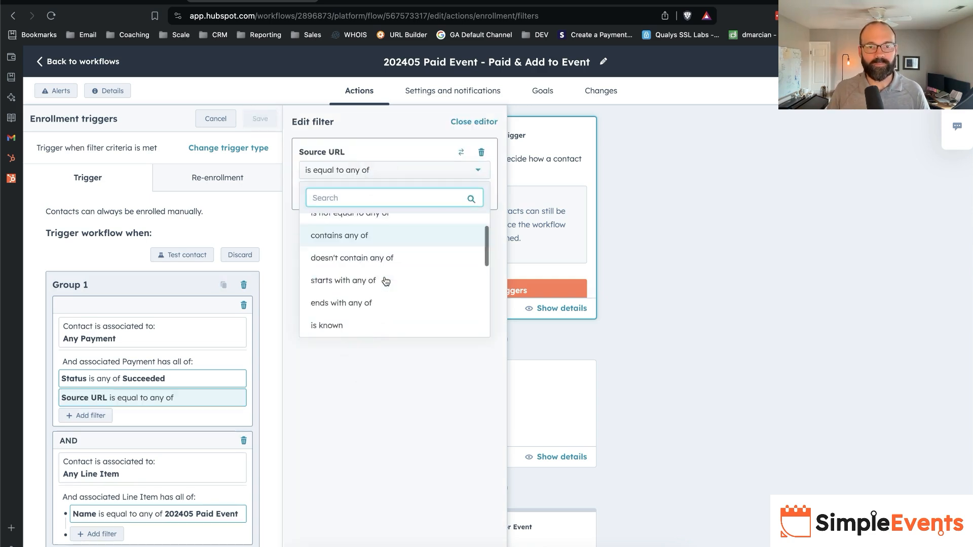
{"action": "left_click", "coordinate": [383, 249]}
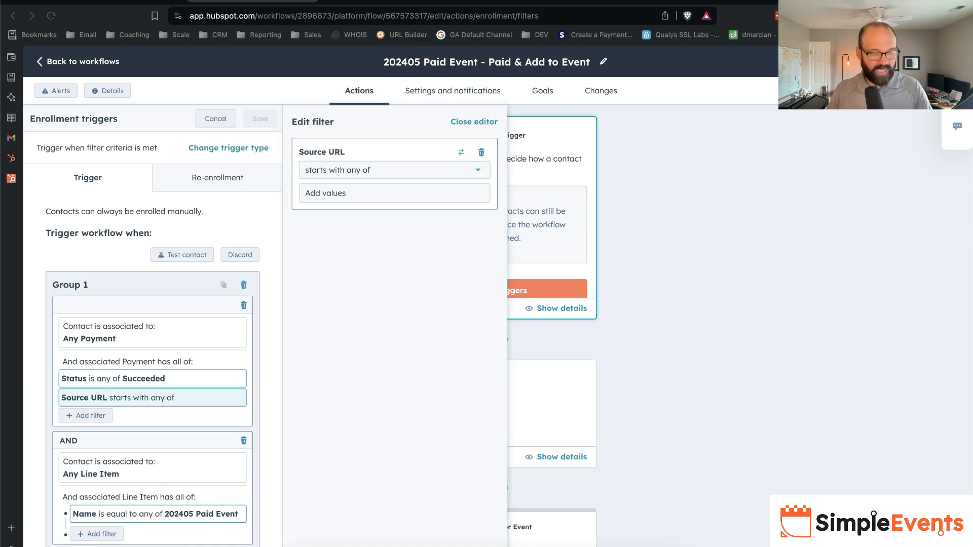
{"action": "left_click", "coordinate": [365, 192]}
{"action": "type", "text": "https://app.hubspot.com/payments/sDJqgcQbKsYp"}
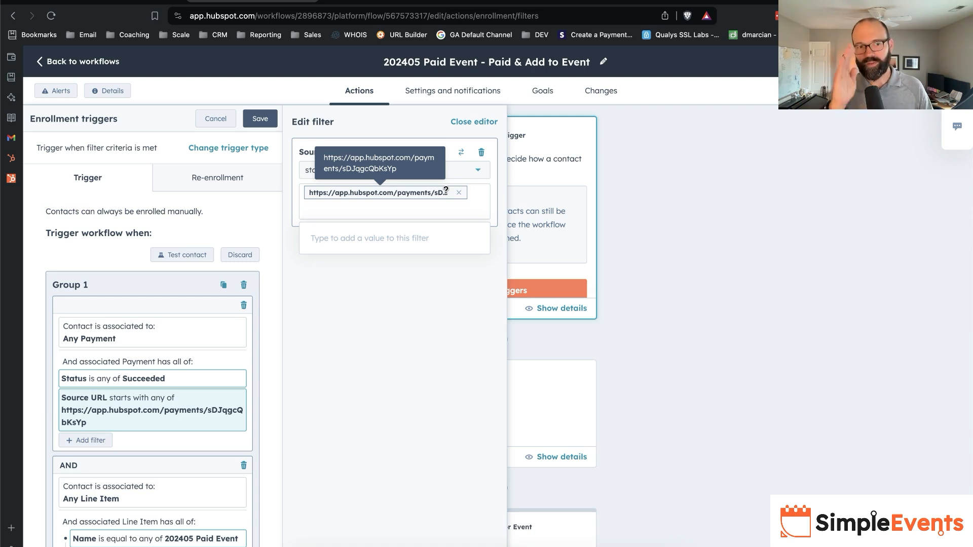
{"action": "left_click", "coordinate": [260, 119]}
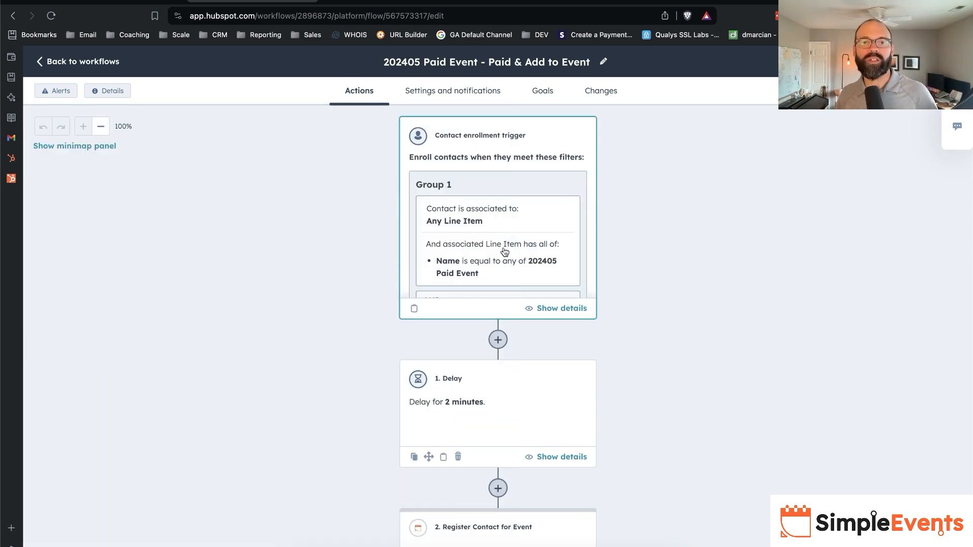
- Review the enrollment trigger's full line item and payment filters, and the event registration action at the workflow's end
{"action": "scroll", "coordinate": [474, 232], "scroll_direction": "down", "scroll_amount": 2}
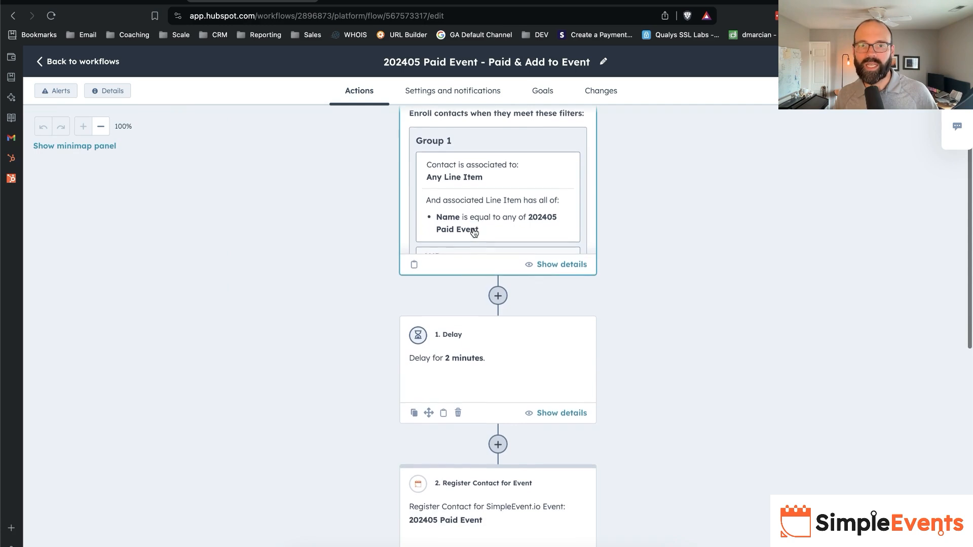
{"action": "left_click", "coordinate": [561, 264]}
{"action": "scroll", "coordinate": [709, 289], "scroll_direction": "down", "scroll_amount": 3}
{"action": "left_click_drag", "start_coordinate": [636, 282], "coordinate": [735, 332]}
{"action": "left_click_drag", "start_coordinate": [658, 341], "coordinate": [713, 365]}
{"action": "scroll", "coordinate": [710, 360], "scroll_direction": "up", "scroll_amount": 2}
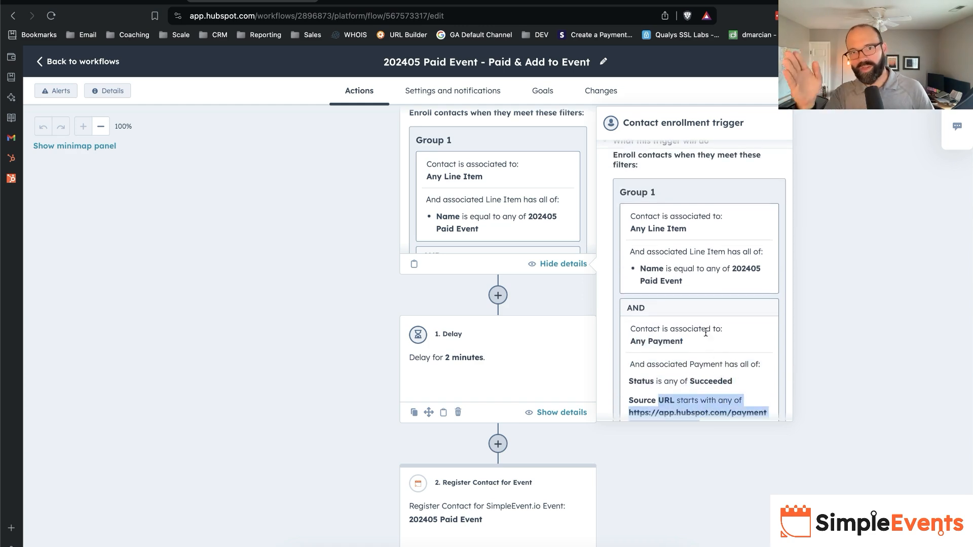
{"action": "left_click", "coordinate": [320, 293]}
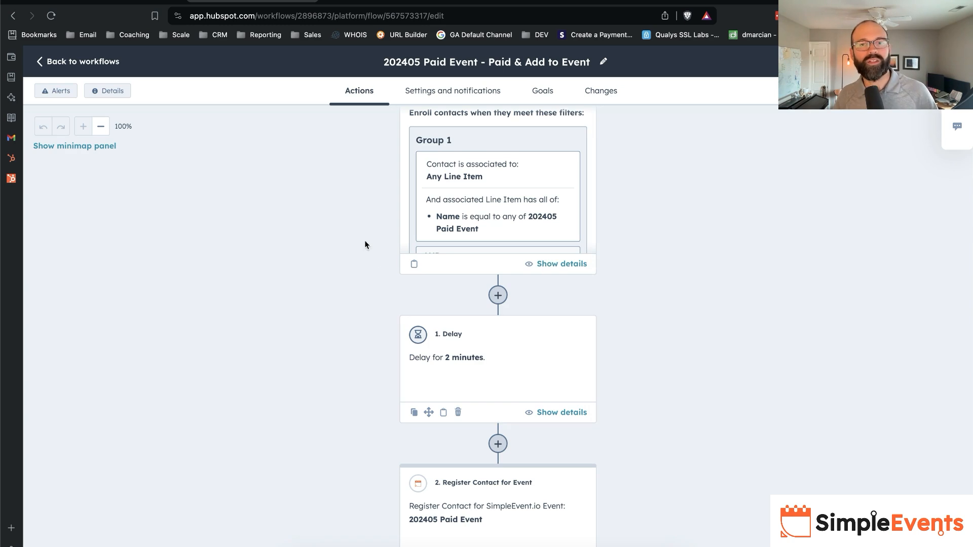
{"action": "scroll", "coordinate": [380, 263], "scroll_direction": "down", "scroll_amount": 5}
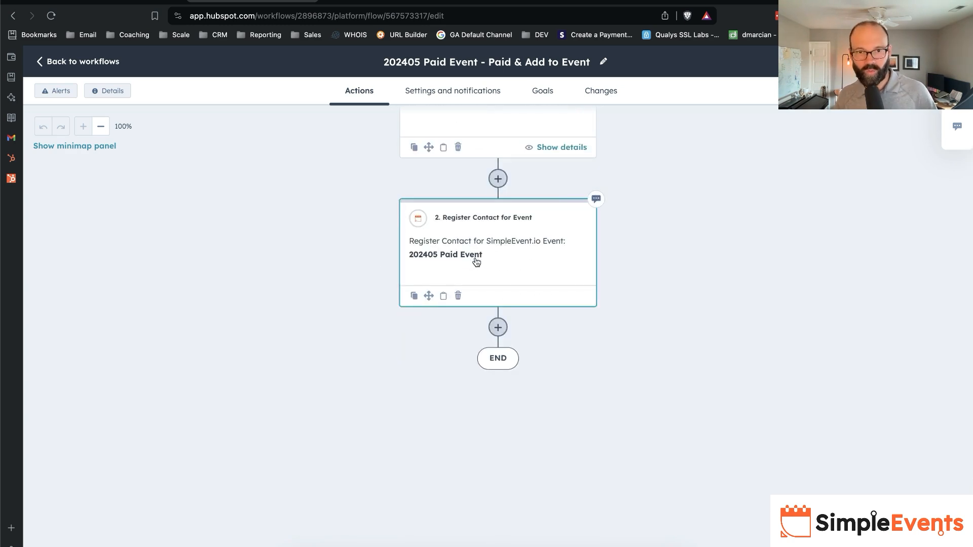
- Check the 202405 Paid Event attendee list in SimpleEvents, and return to the HubSpot workflow
{"action": "left_click", "coordinate": [143, 8]}
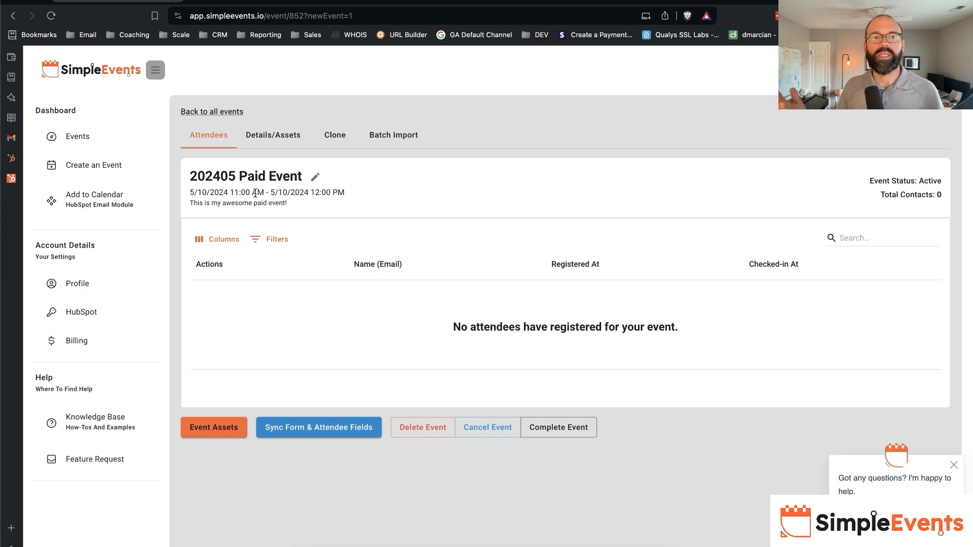
{"action": "left_click", "coordinate": [271, 4]}
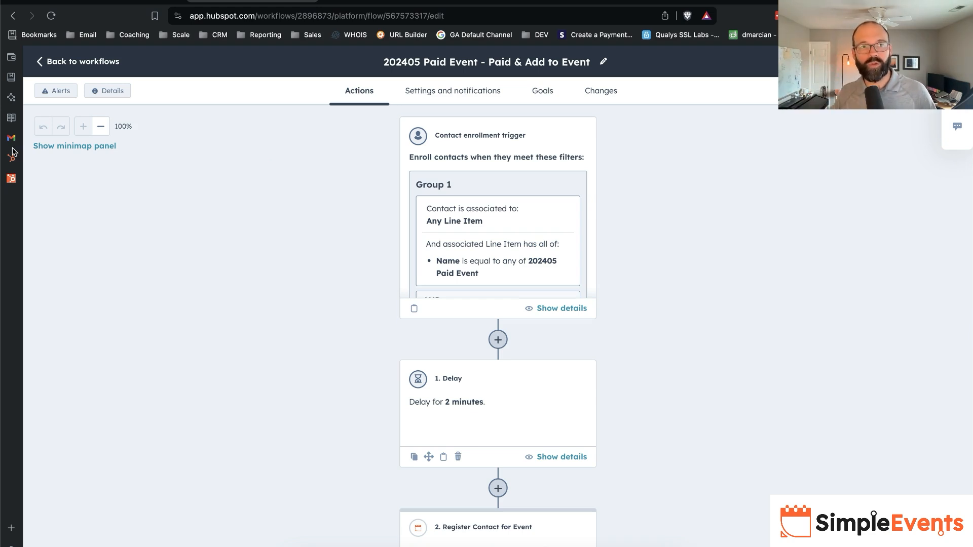
- Open the "202405 Paid Event - Registered" workflow to review its trigger, center date and delays, and return to the event in SimpleEvents
{"action": "left_click", "coordinate": [105, 56]}
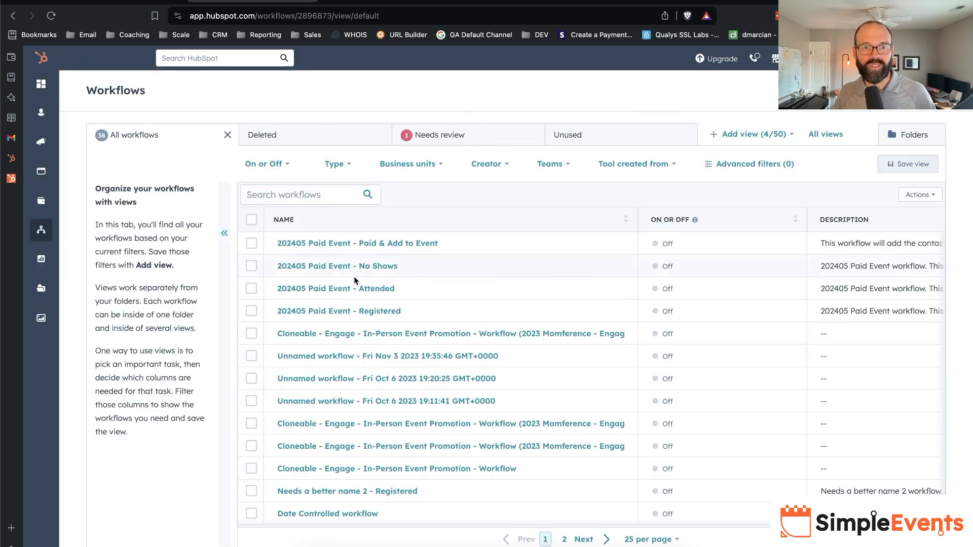
{"action": "left_click", "coordinate": [413, 312]}
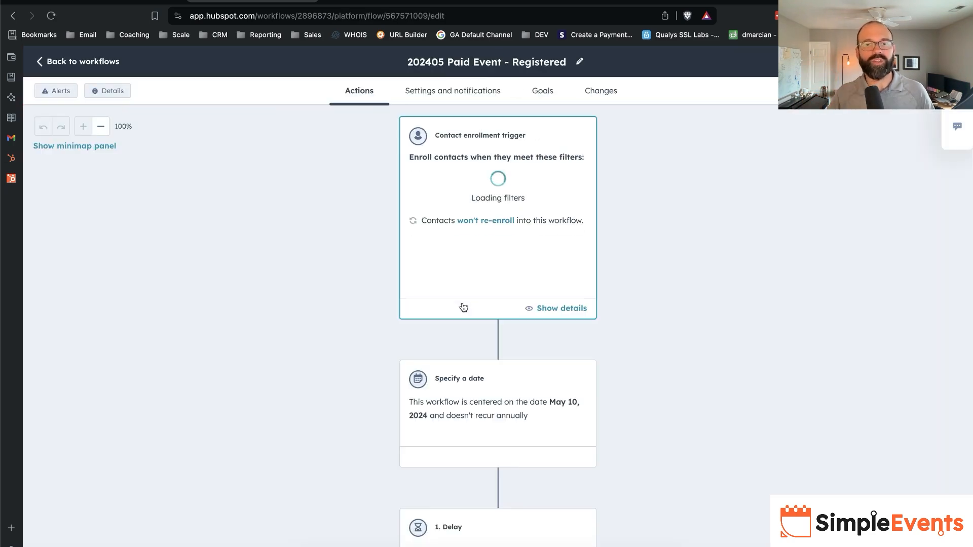
{"action": "scroll", "coordinate": [463, 413], "scroll_direction": "down", "scroll_amount": 3}
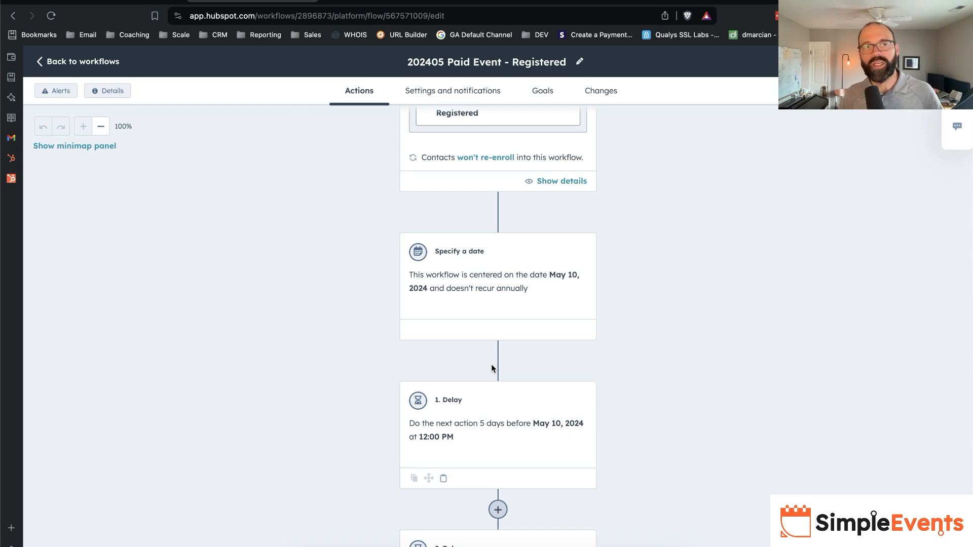
{"action": "left_click", "coordinate": [113, 3]}
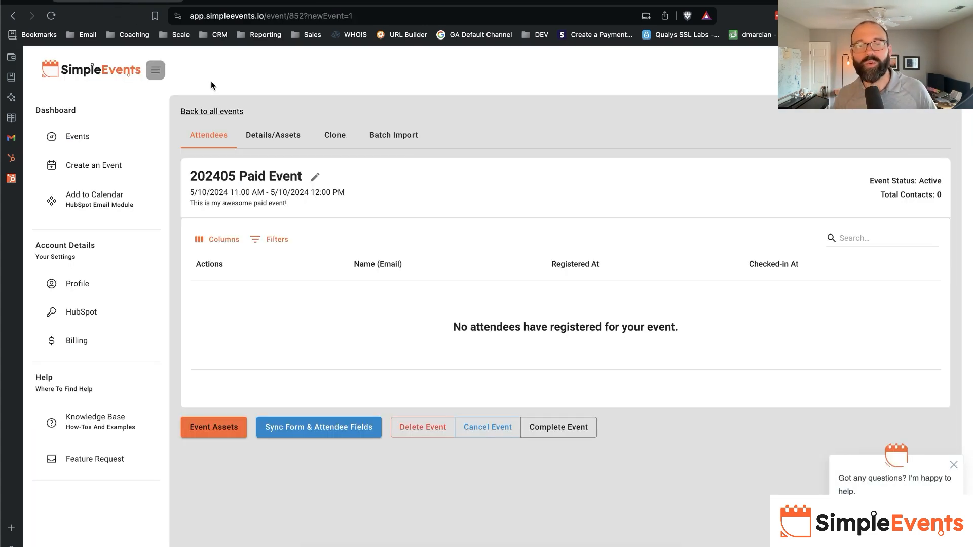